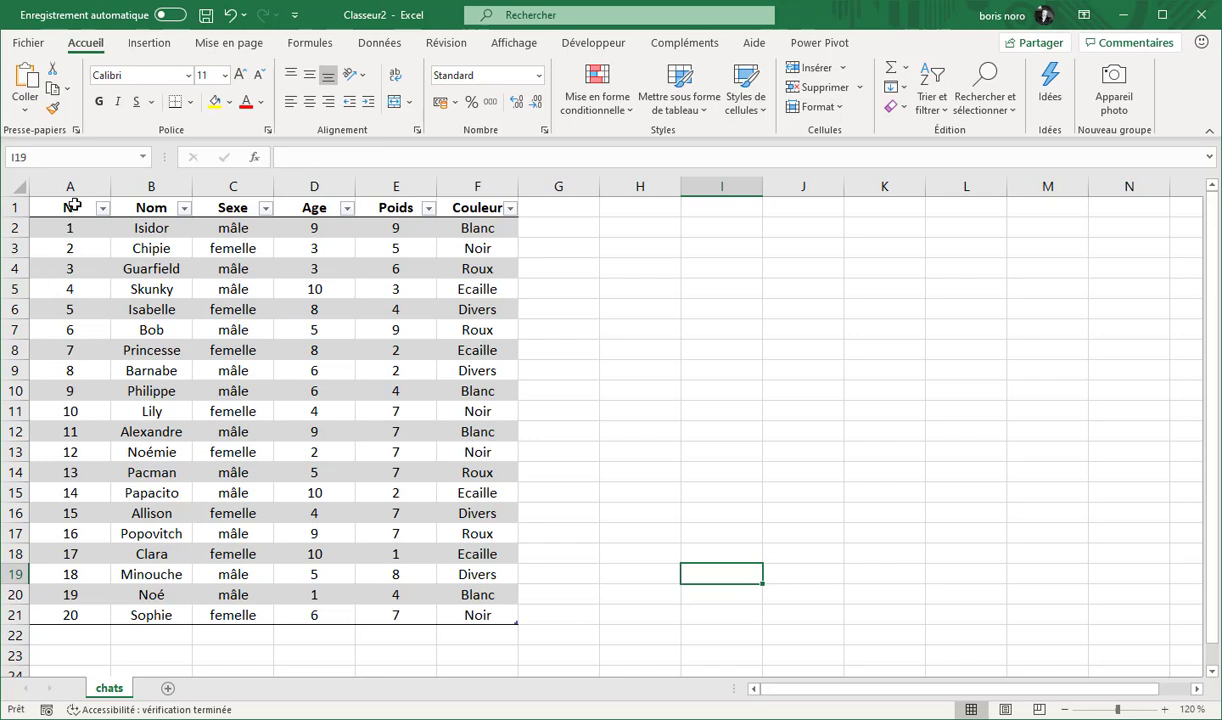
- Select the N° column values and the Nom through Couleur header cells
click(71, 199)
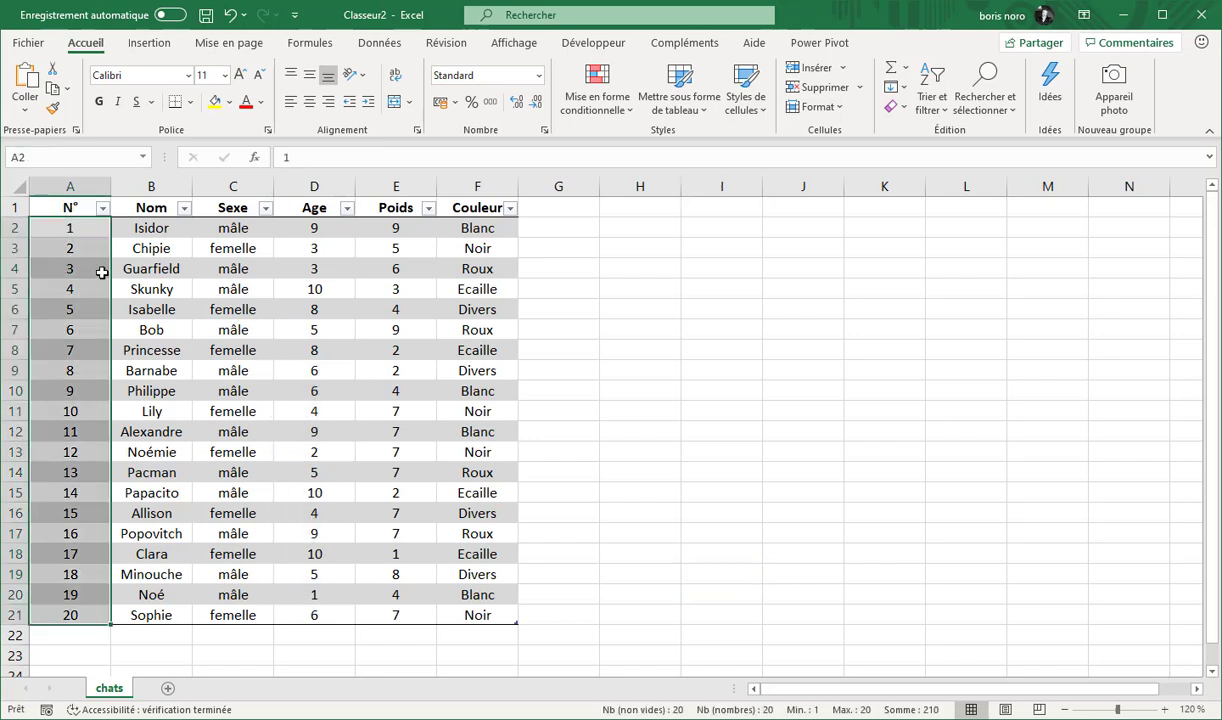
click(157, 199)
click(217, 207)
click(300, 203)
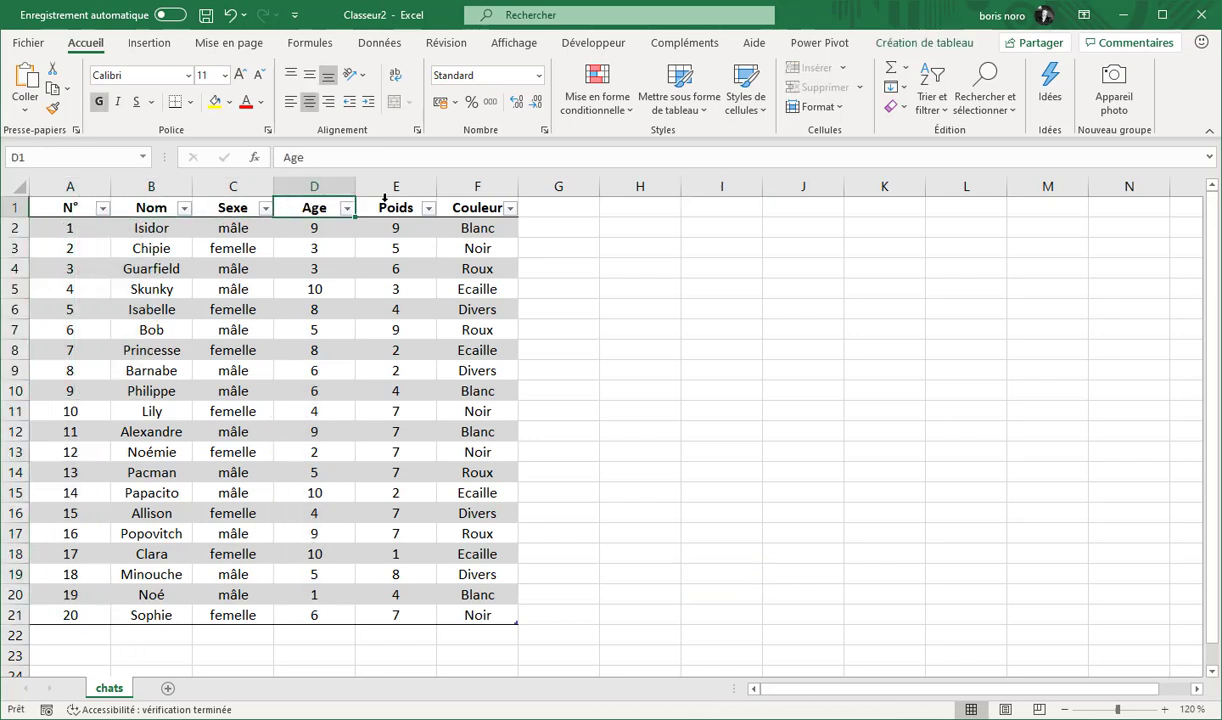
click(392, 205)
click(479, 214)
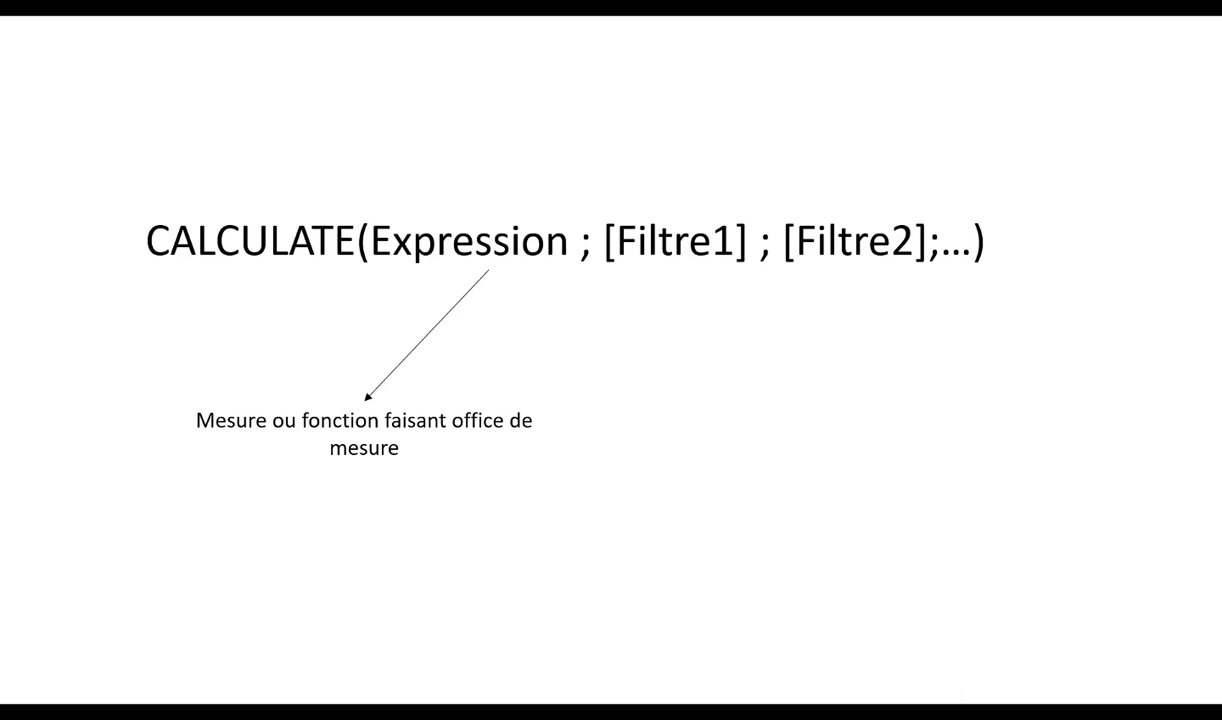
key(Right)
key(Right)
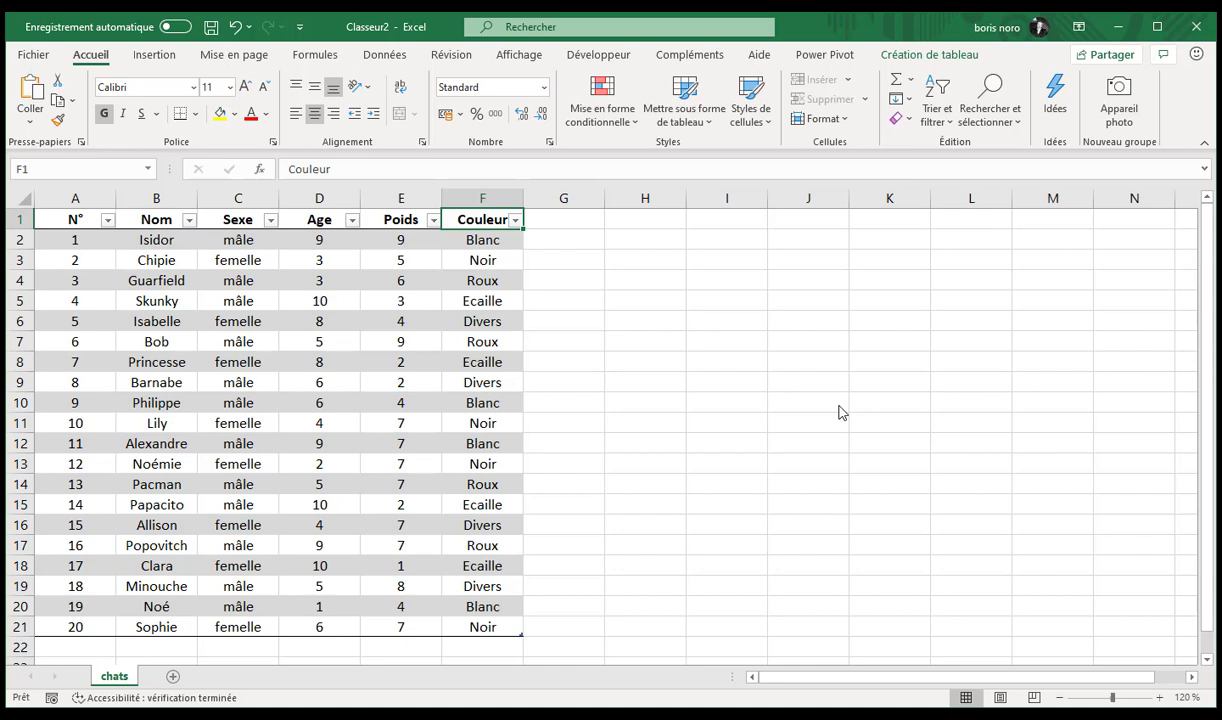
- Open the data model in Power Pivot and rename table Tableau2 to Chats
click(136, 258)
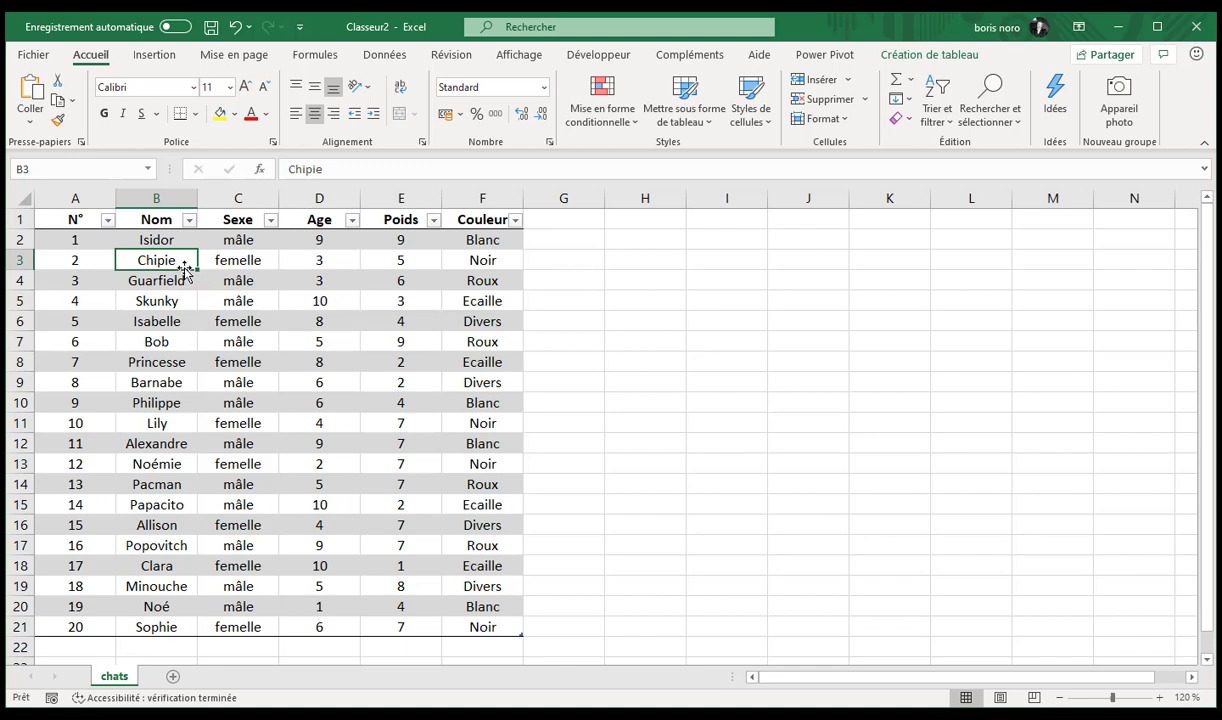
click(843, 56)
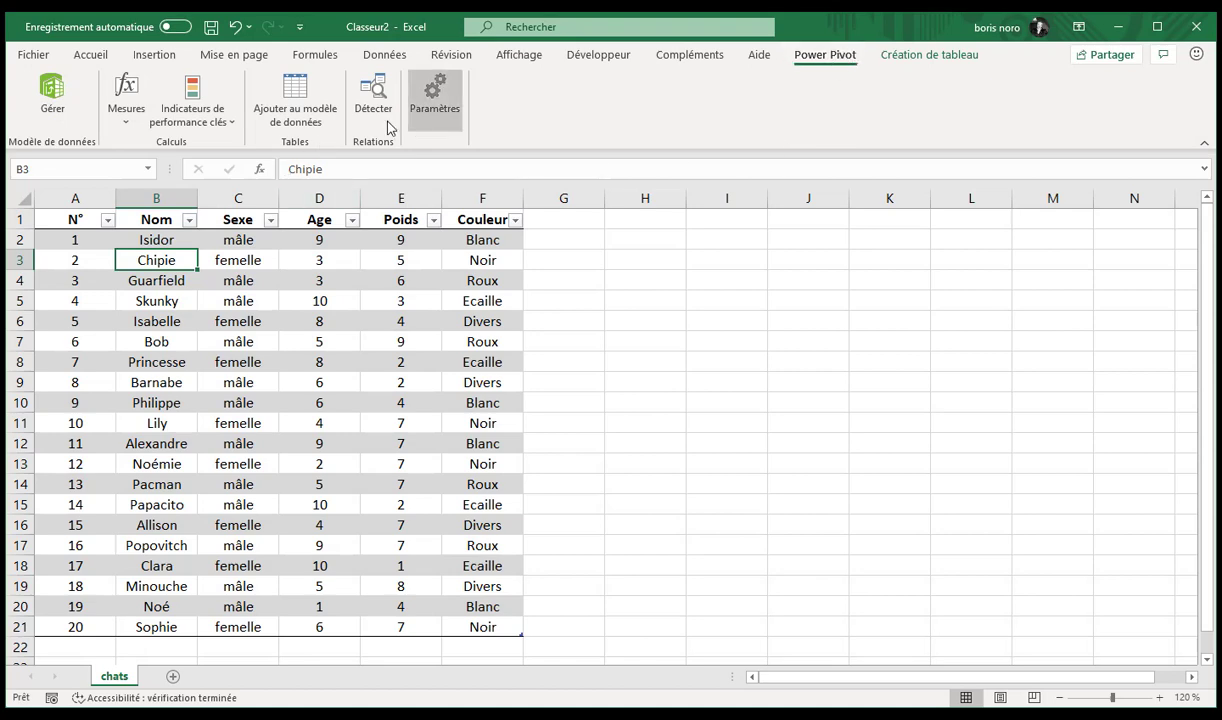
click(336, 111)
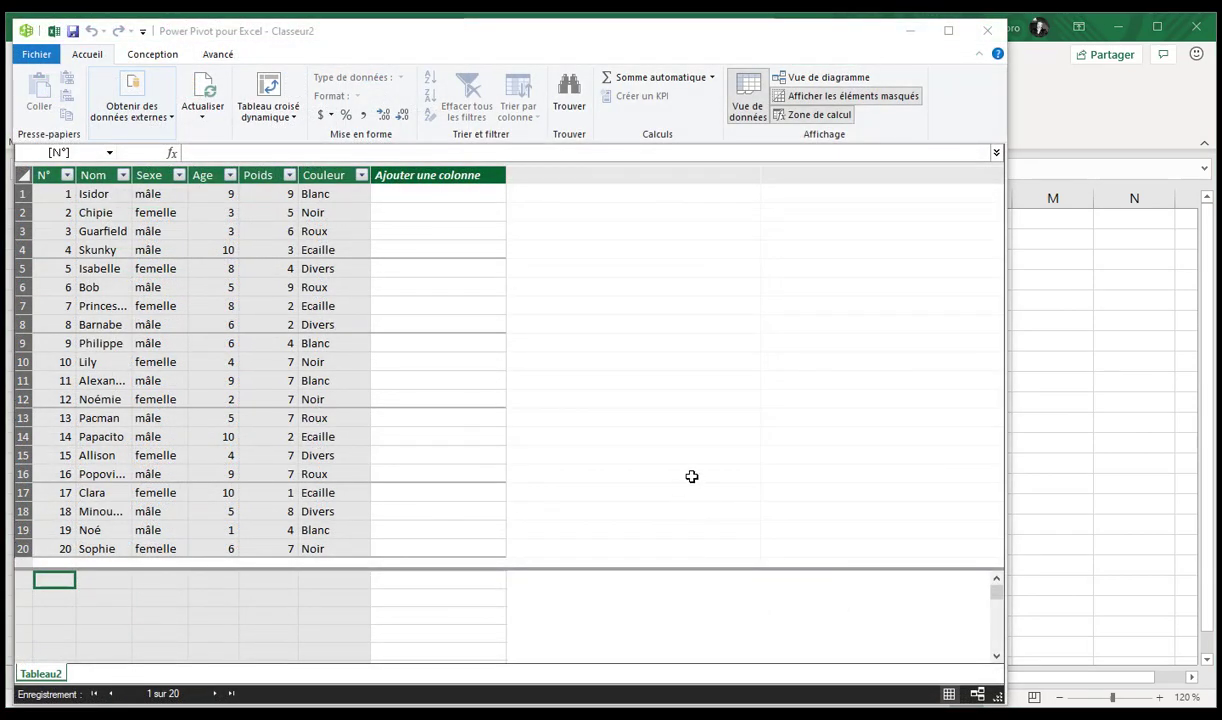
double_click(40, 673)
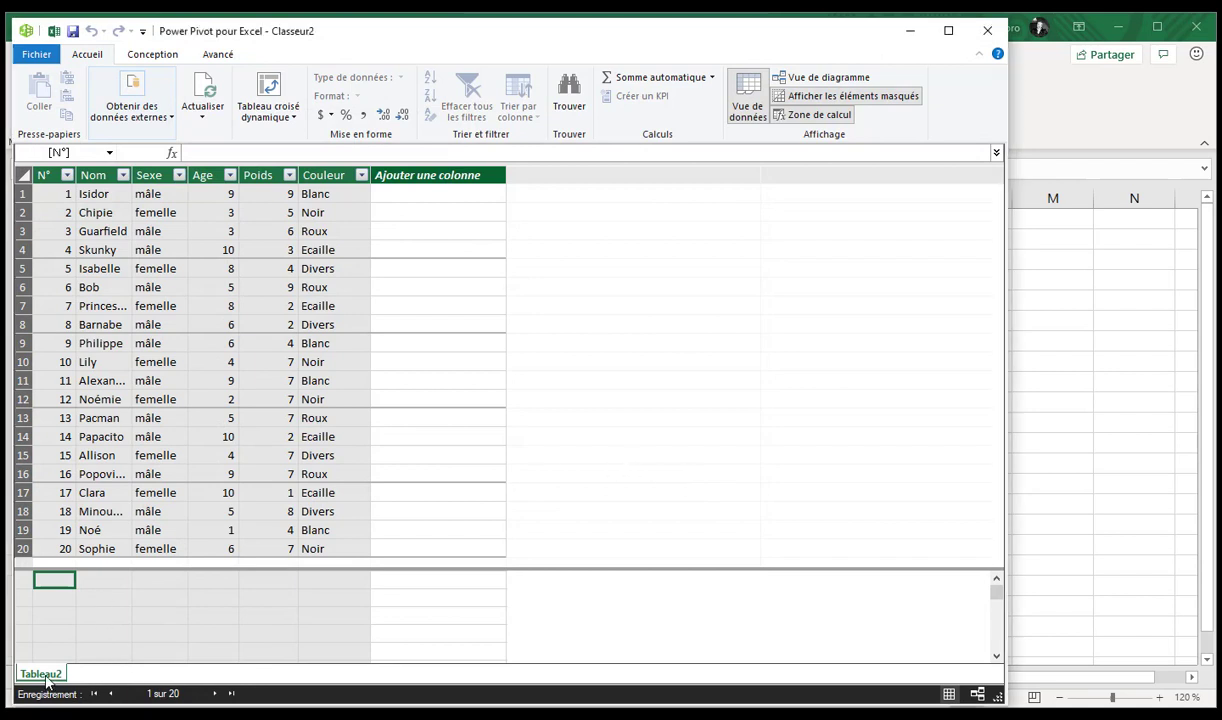
text(Chats)
click(112, 603)
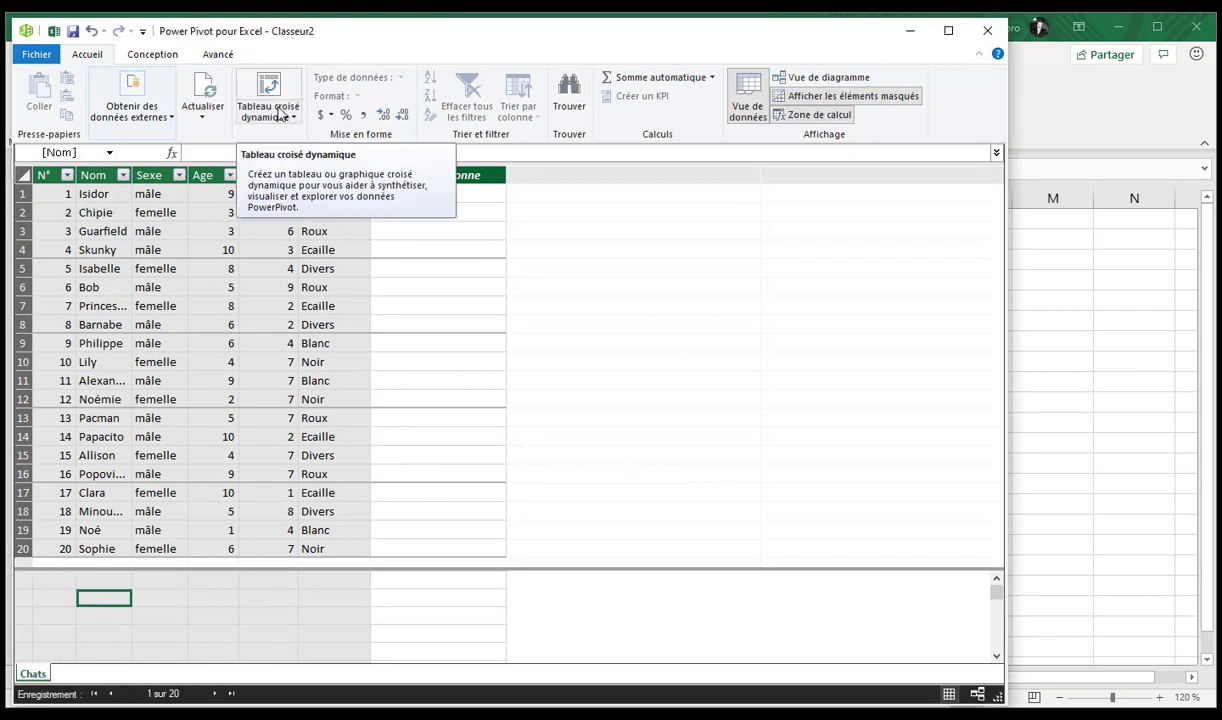
- Insert a data-model pivot table on the existing sheet at cell H2
click(280, 115)
click(290, 135)
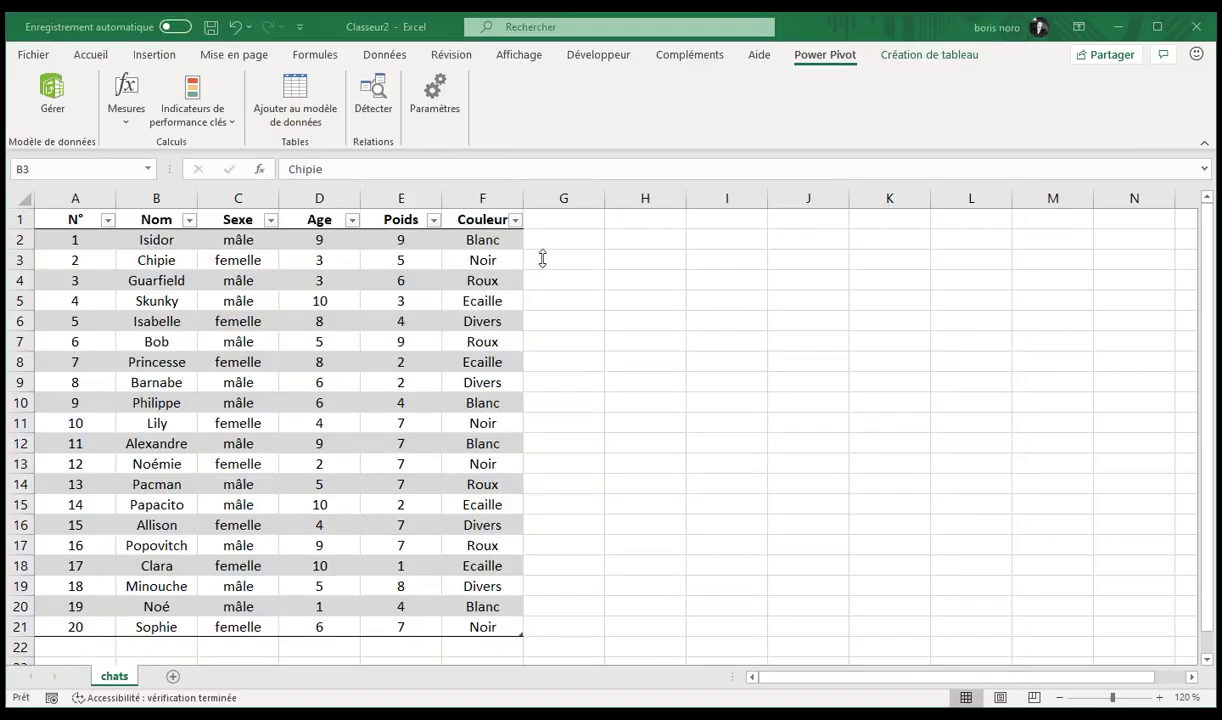
click(931, 349)
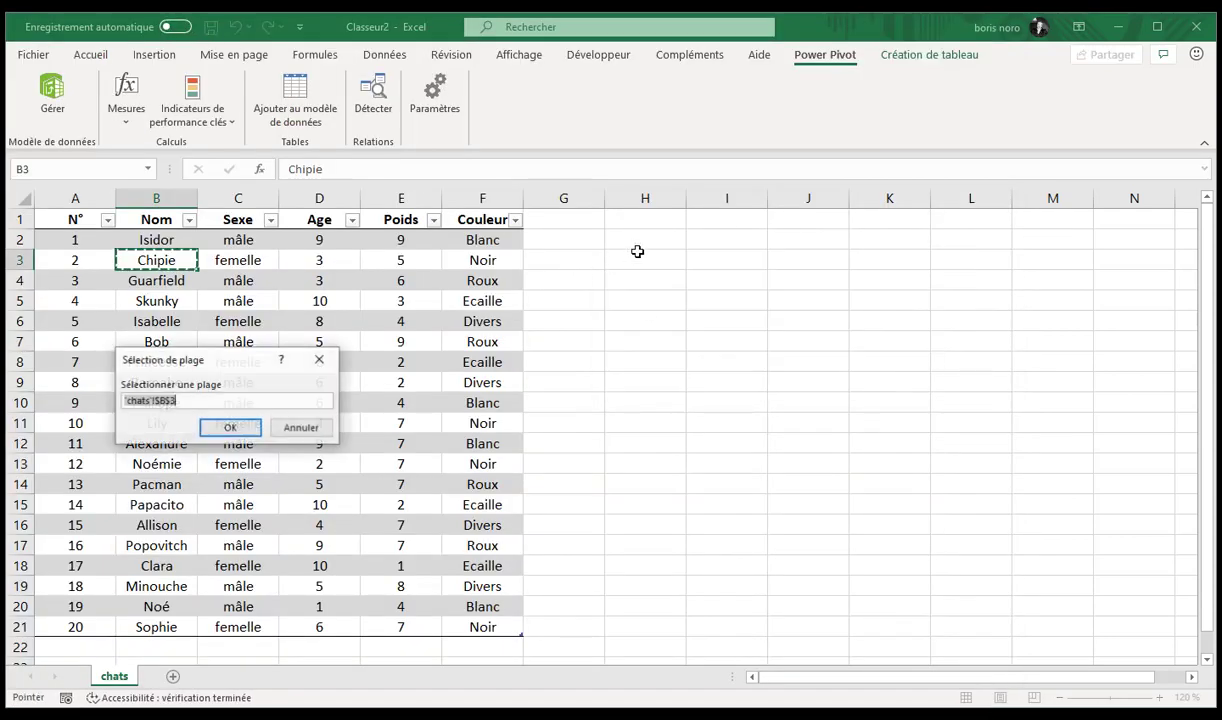
click(636, 238)
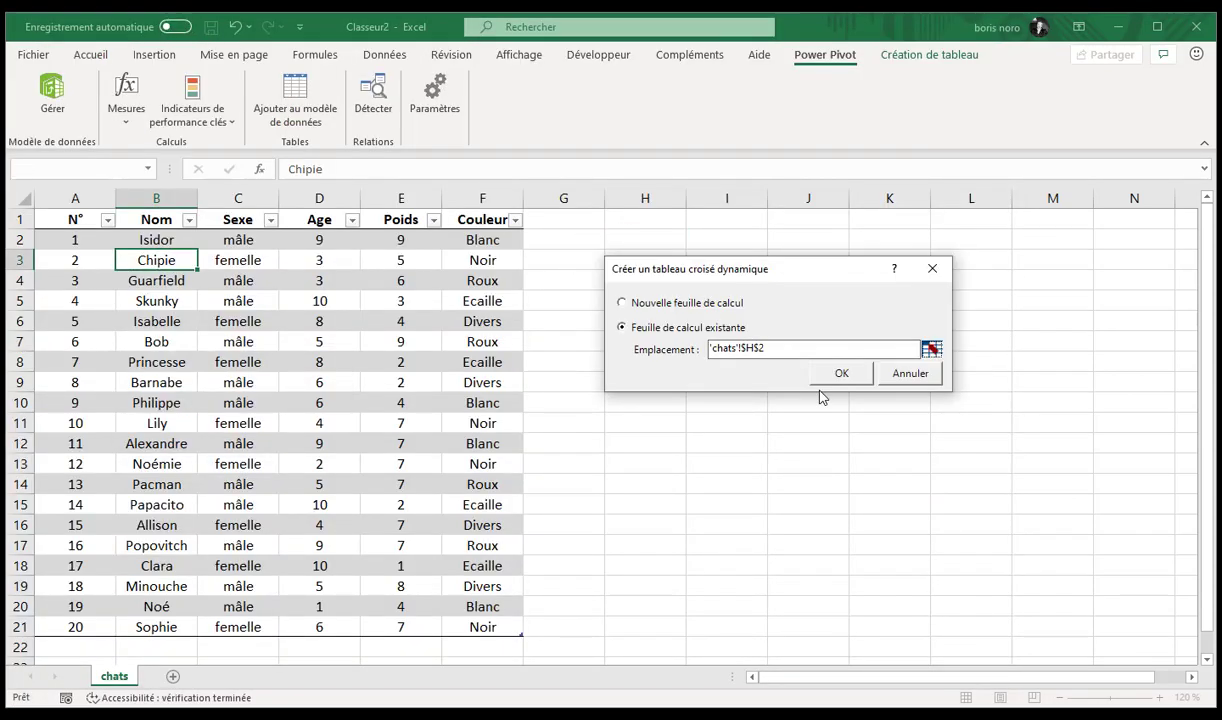
click(836, 374)
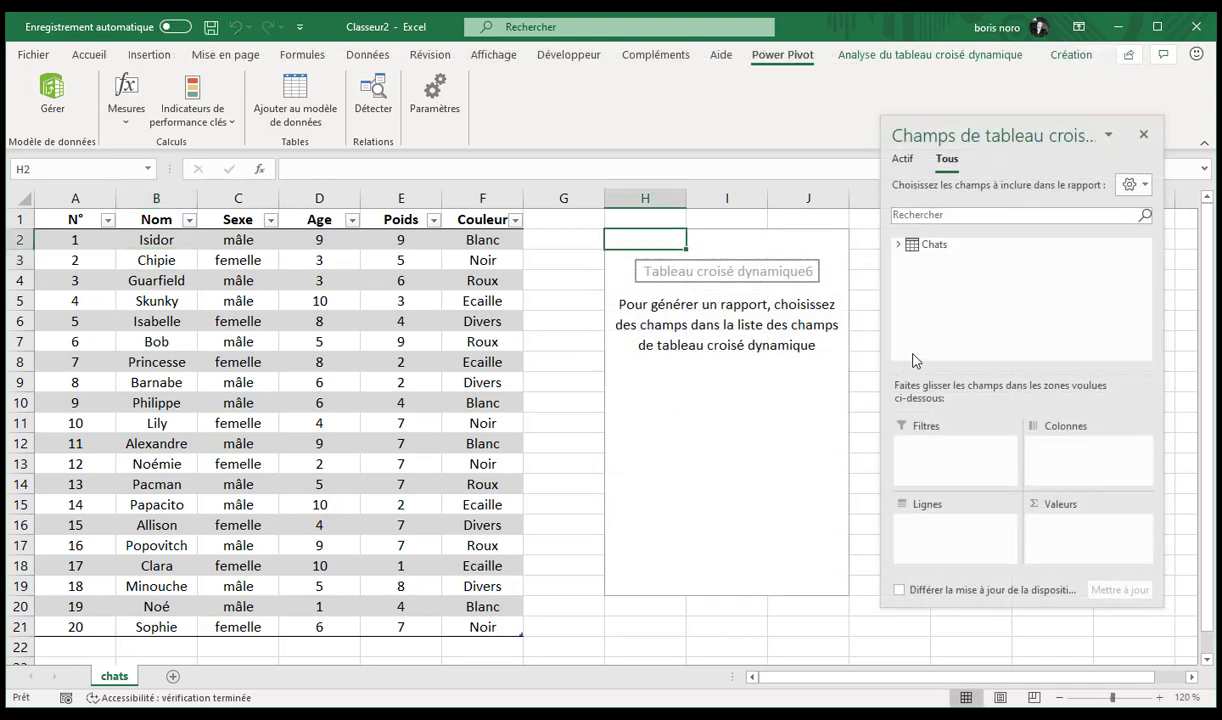
- Create measure nb_chats on Chats as =COUNT(Chats[N°]) and verify the formula
click(898, 244)
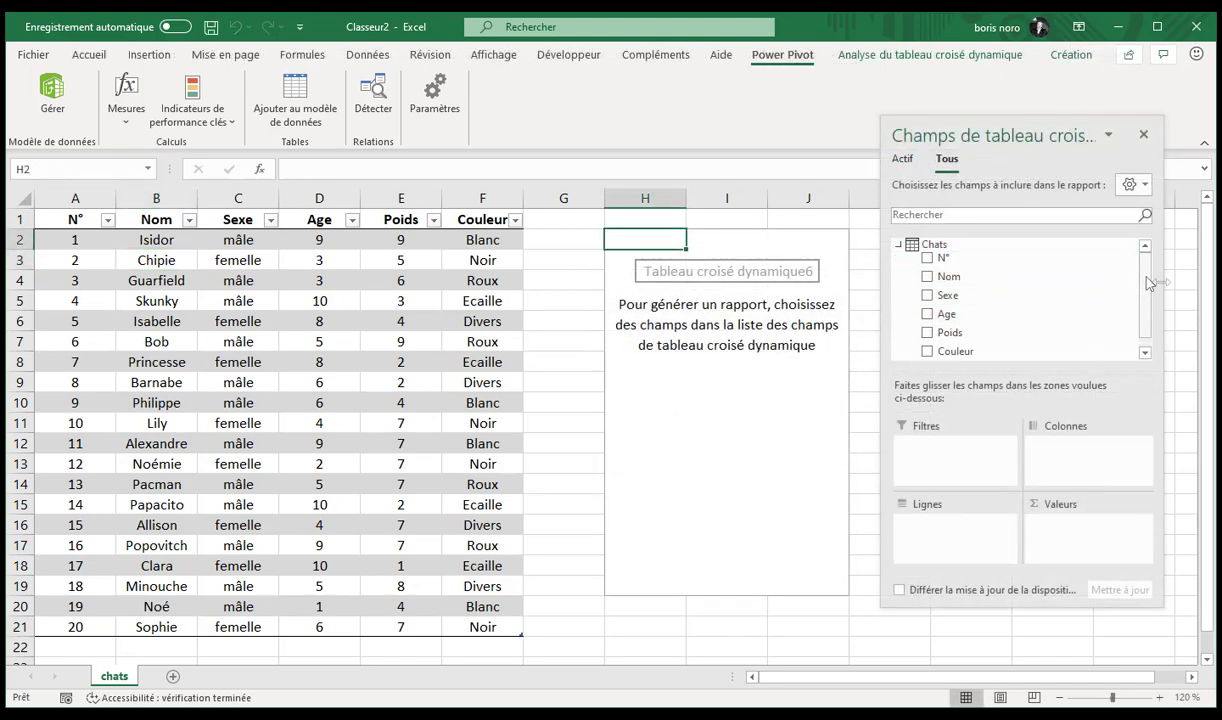
click(128, 126)
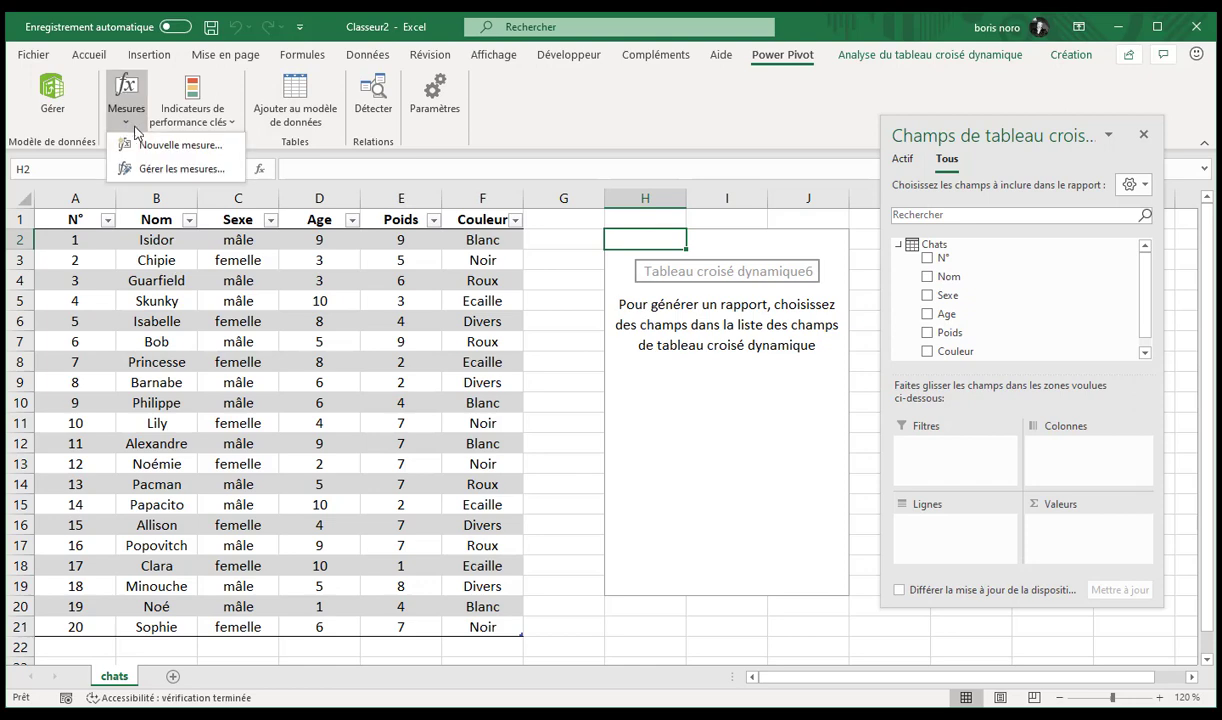
click(150, 146)
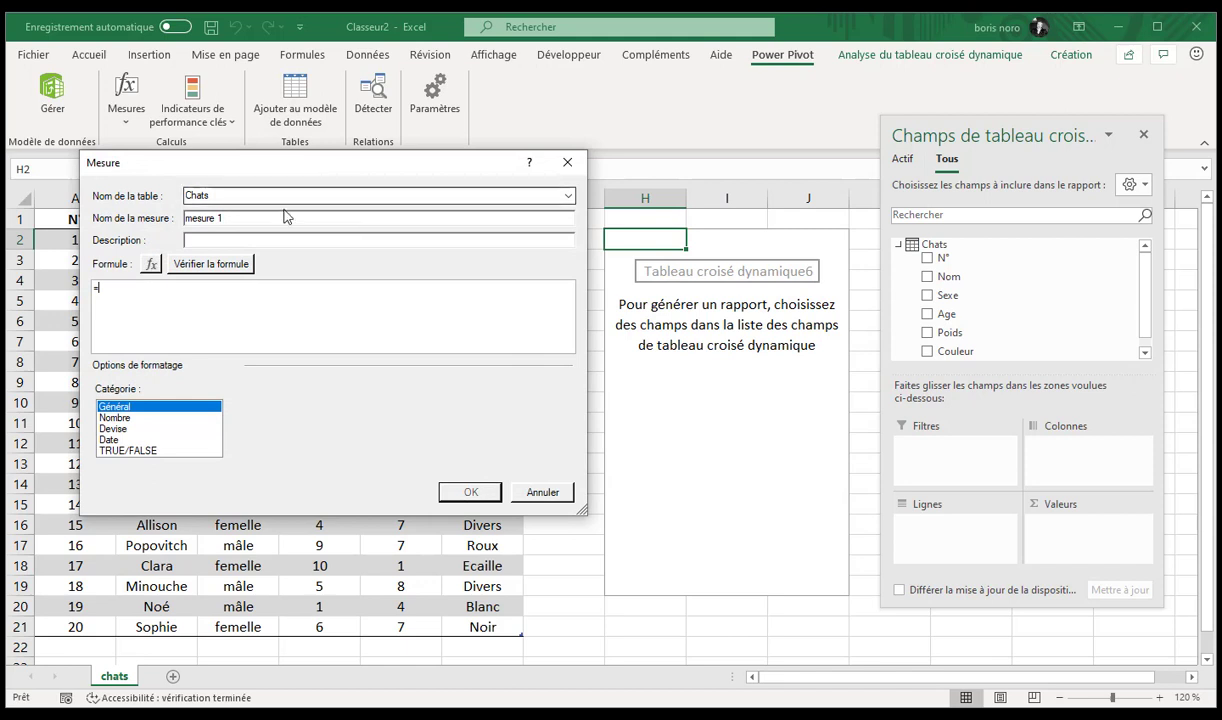
triple_click(317, 216)
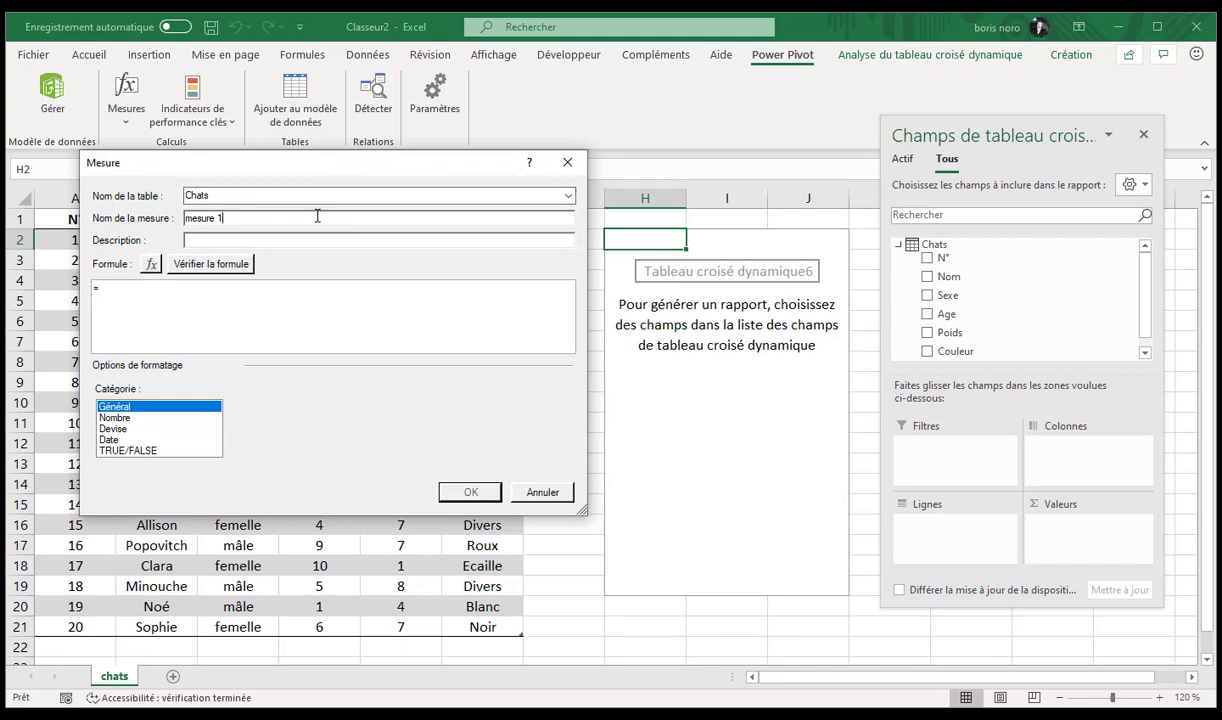
key(BackSpace)
text(nb_chats)
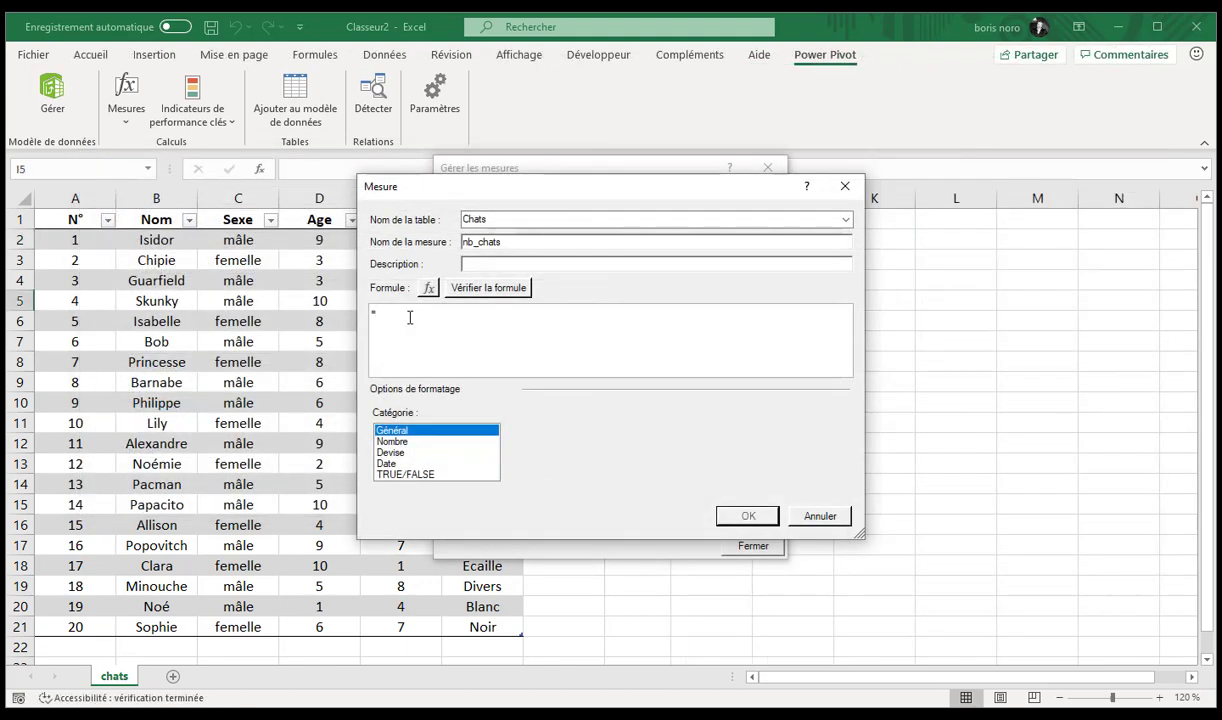
text(cou)
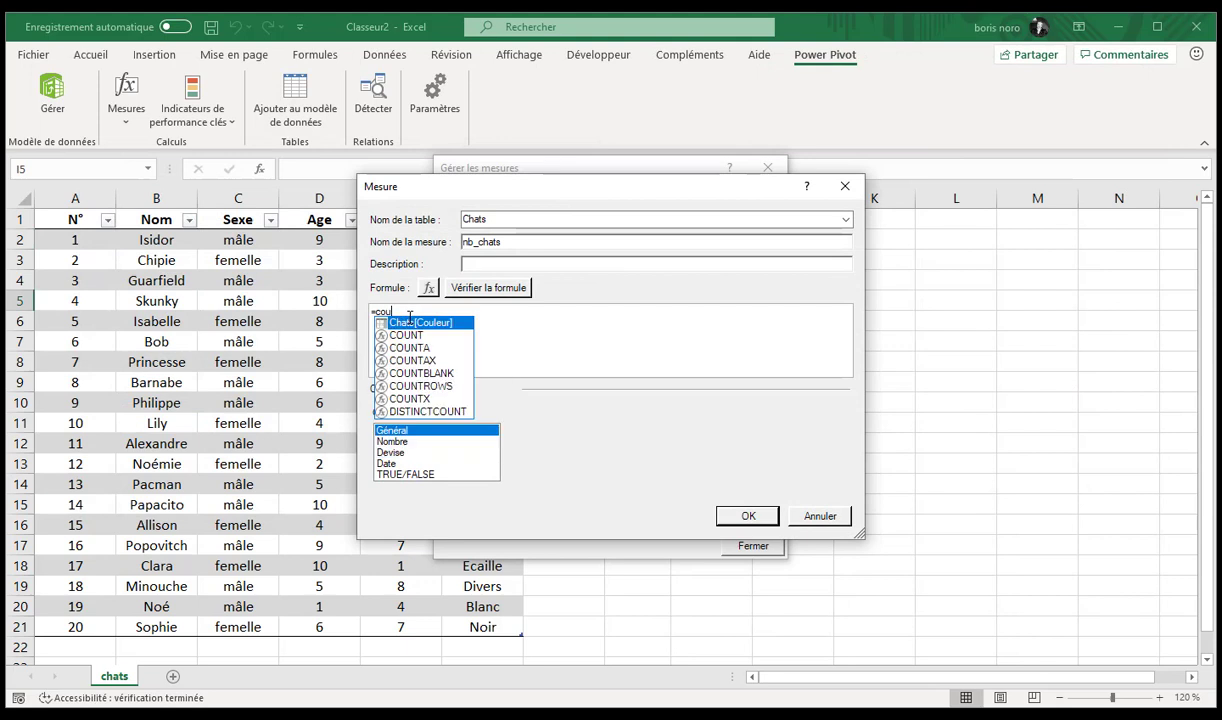
double_click(406, 335)
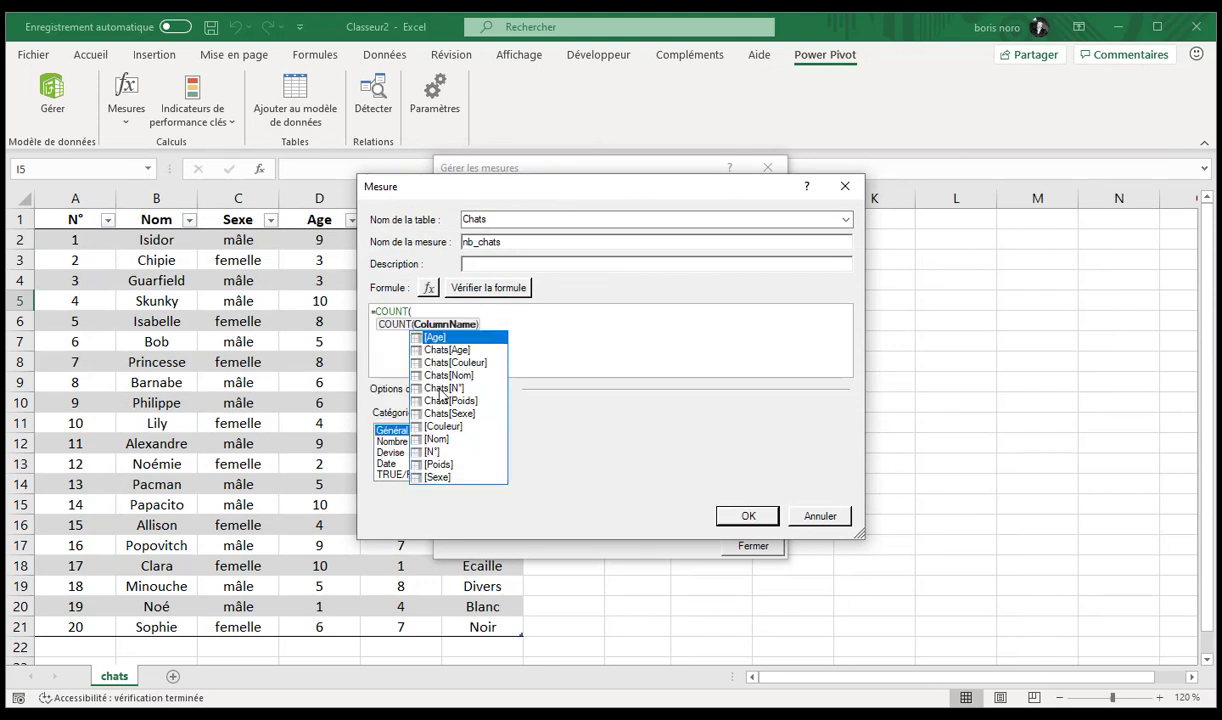
click(439, 390)
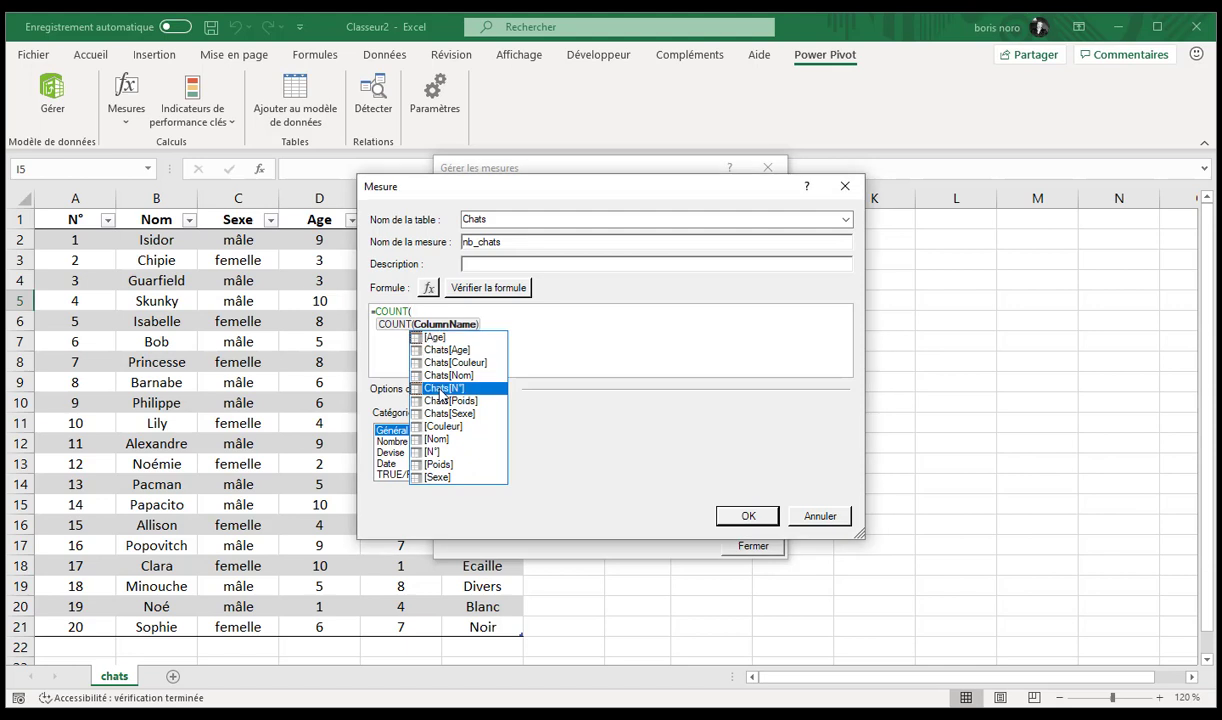
double_click(441, 390)
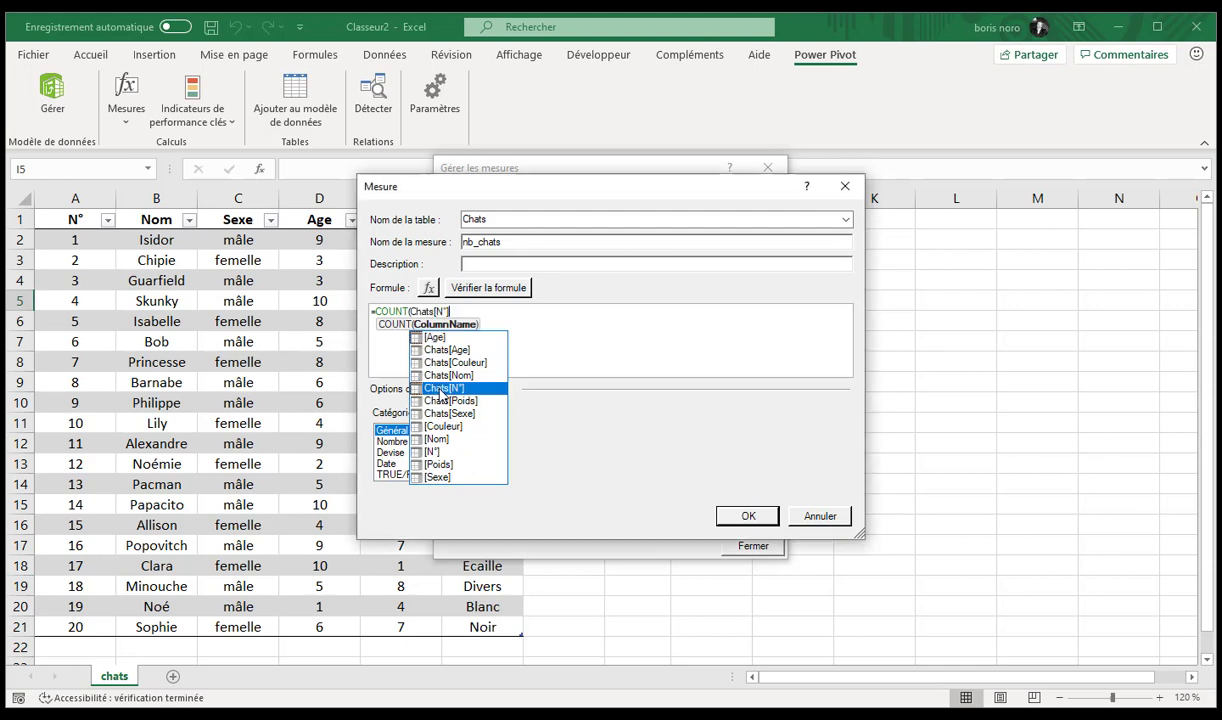
text())
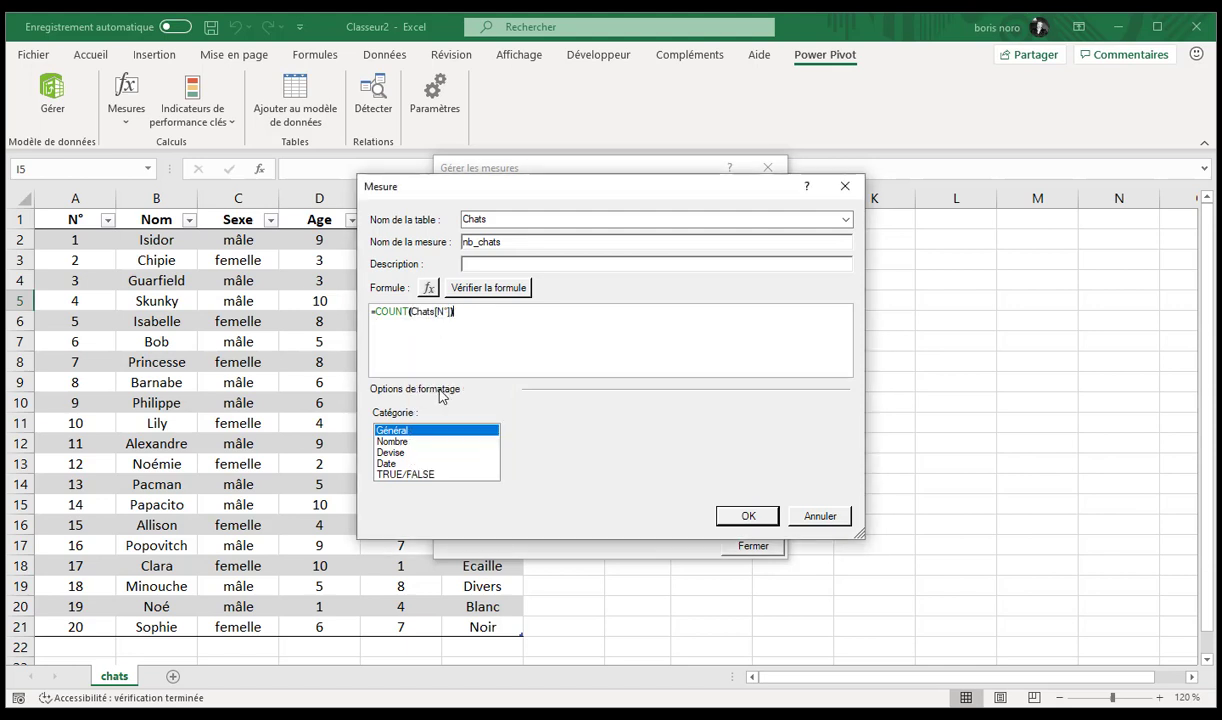
click(485, 288)
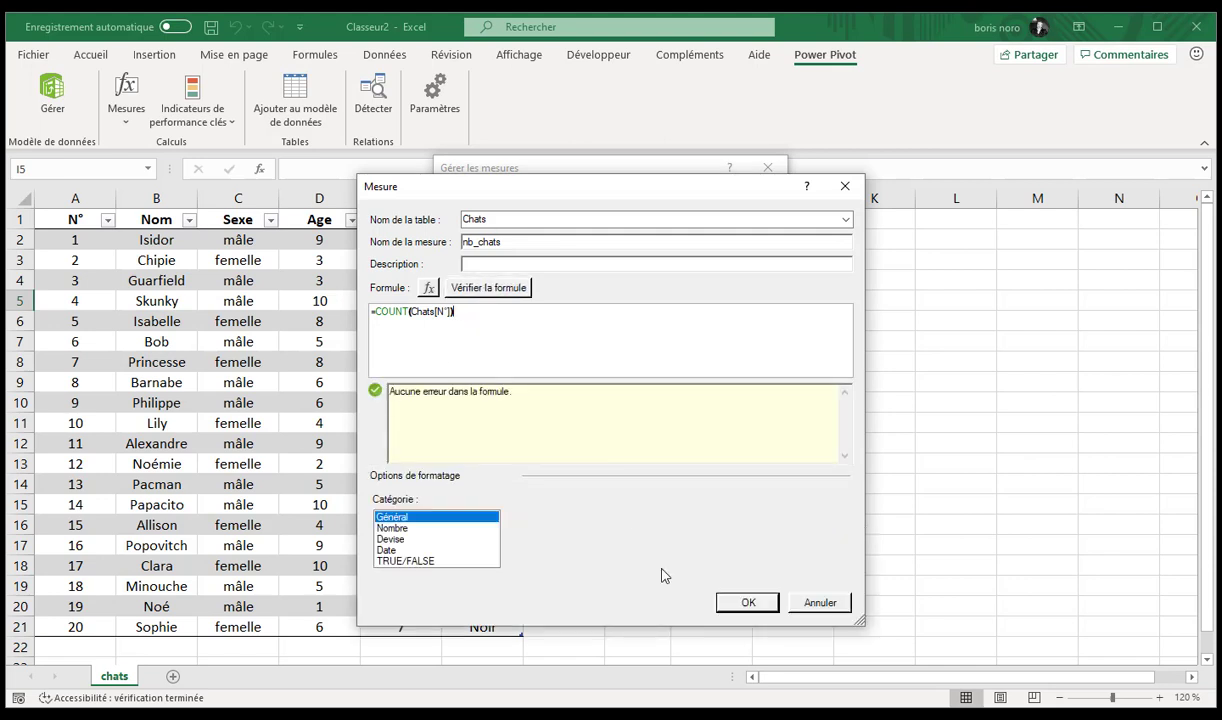
- Add nb_chats to the pivot by Sexe (femelle 8, mâle 12, total 20), then close the field list
click(741, 604)
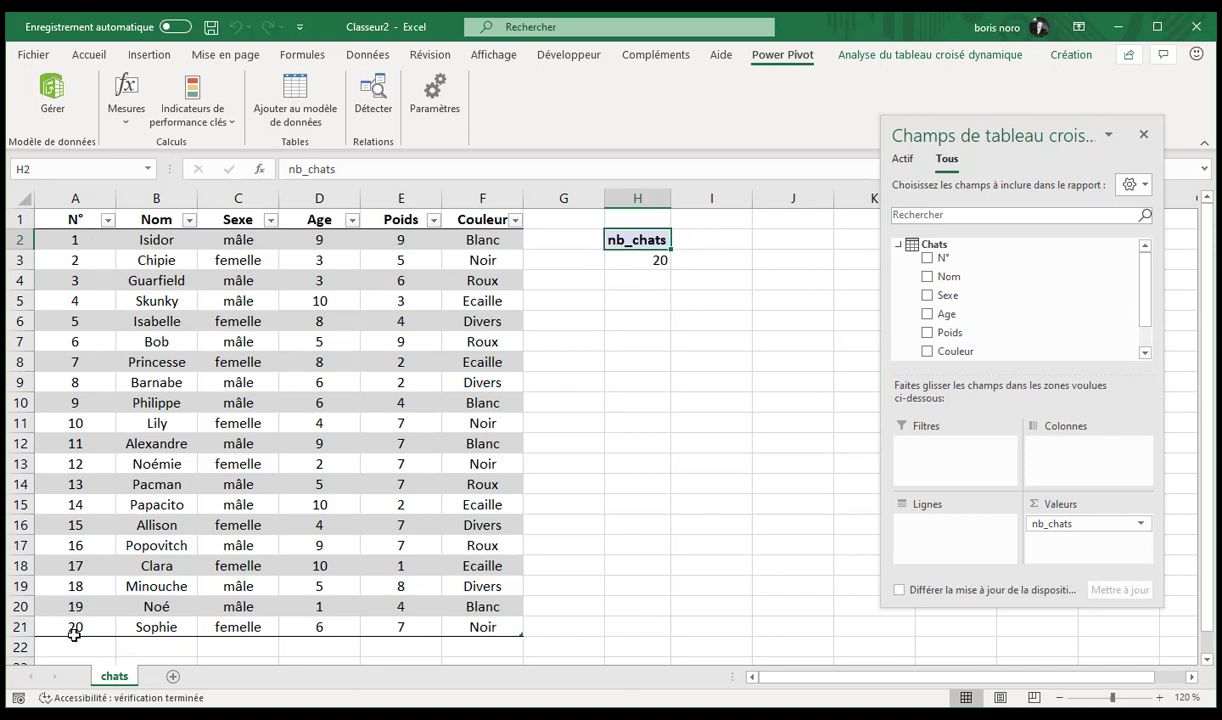
mouse_move(1010, 333)
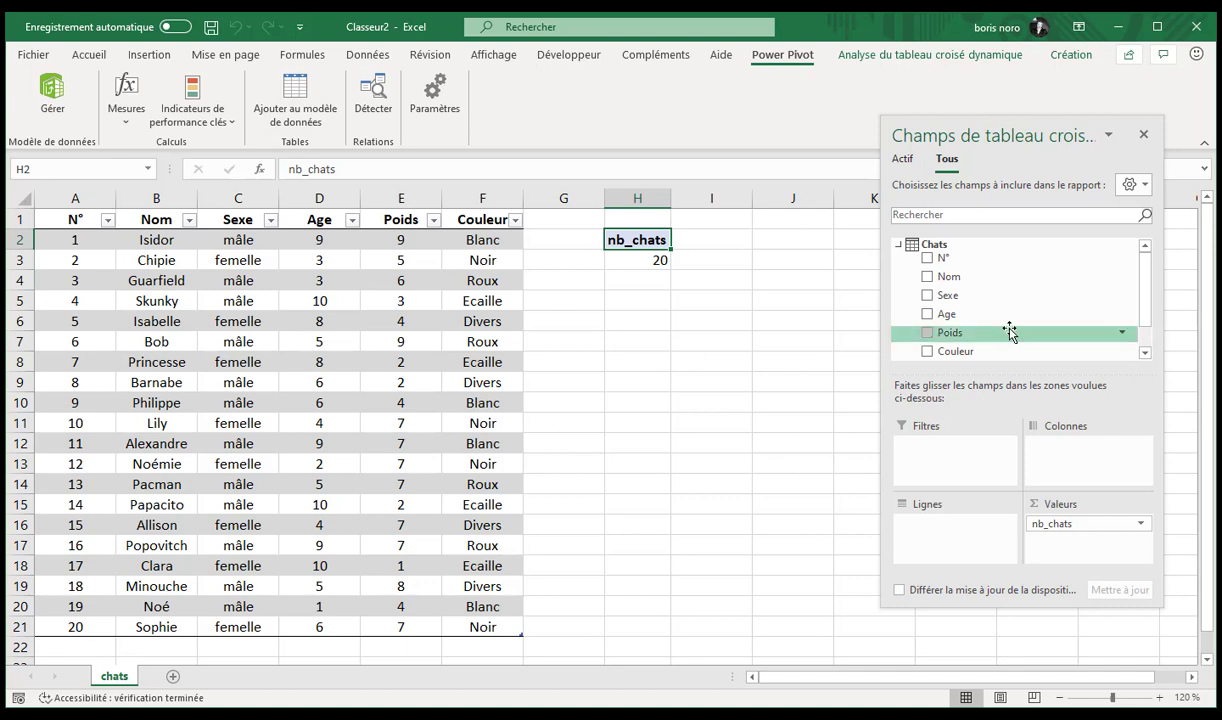
click(928, 297)
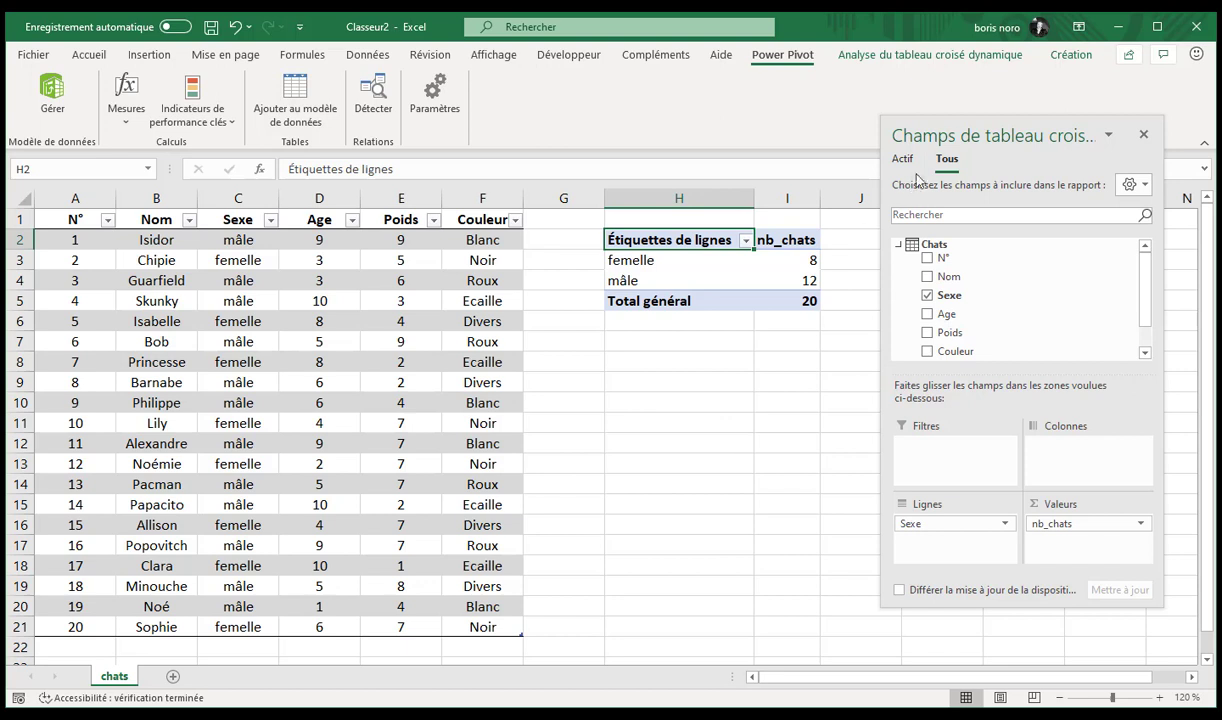
mouse_move(1012, 116)
mouse_down()
mouse_move(1105, 148)
mouse_move(1089, 103)
mouse_up()
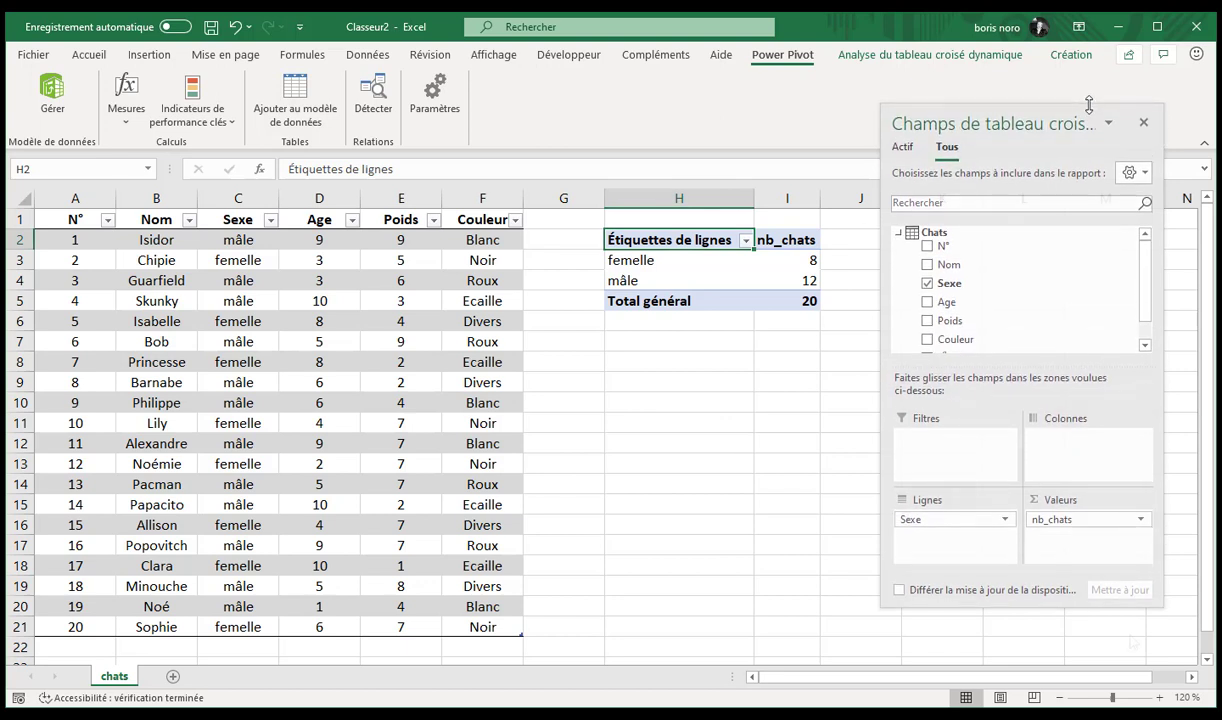
click(1143, 122)
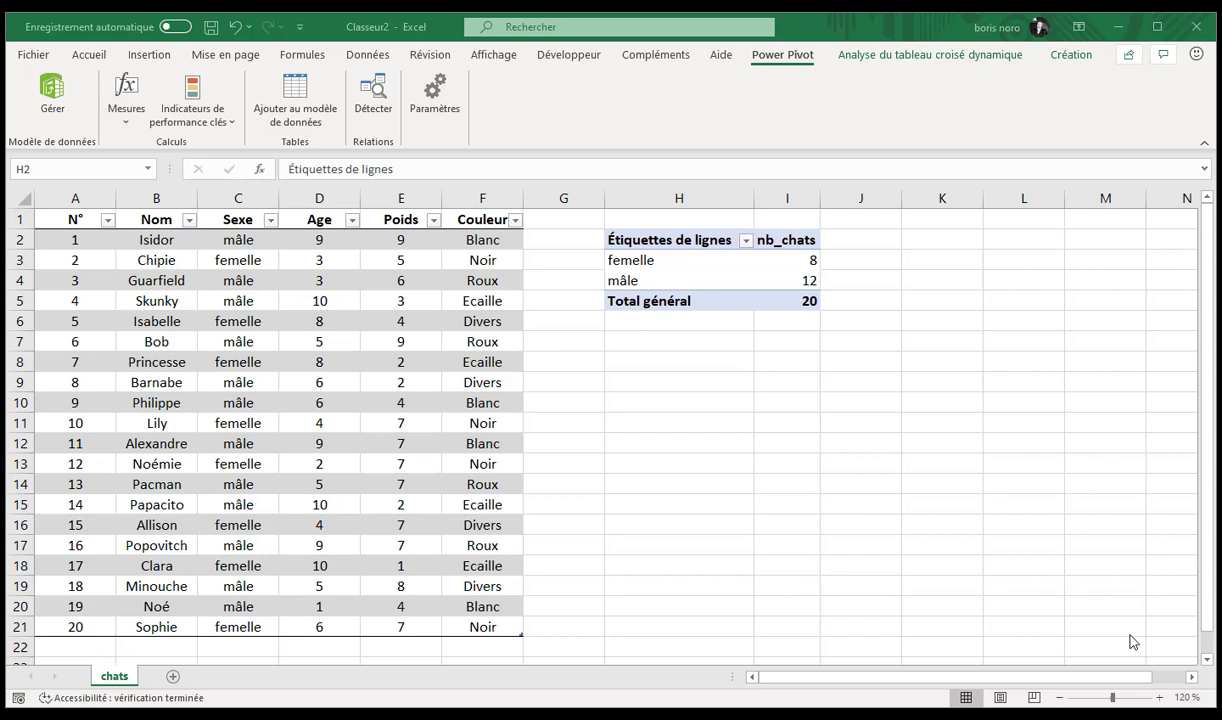
- Create measure 'poids > 5' as =CALCULATE([nb_chats];Chats[Poids]>5), verified, giving femelle 4, mâle 7
click(133, 126)
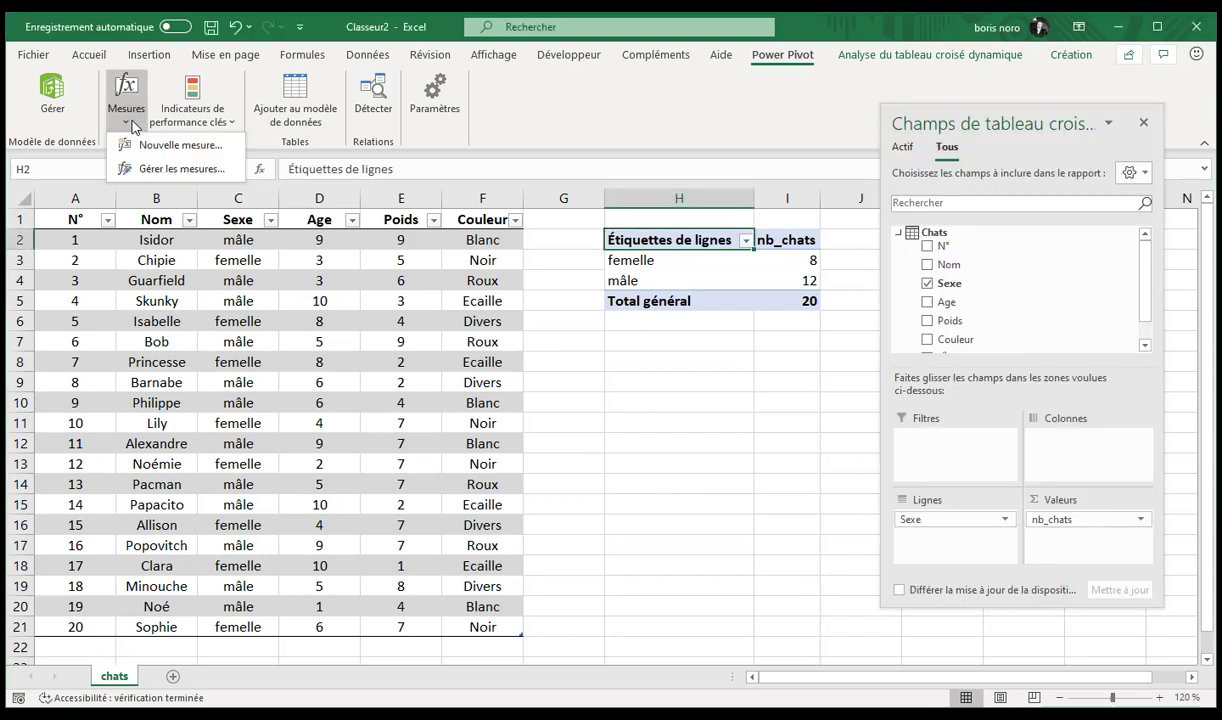
click(160, 146)
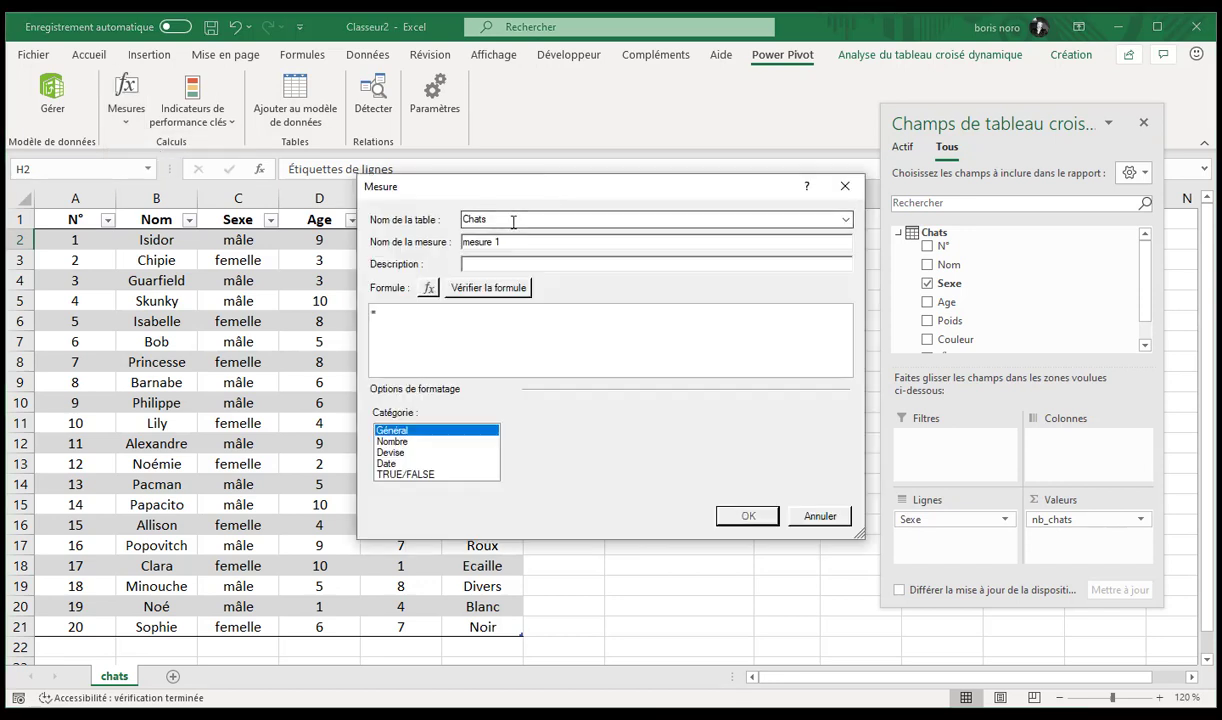
click(520, 241)
text(poids > 5)
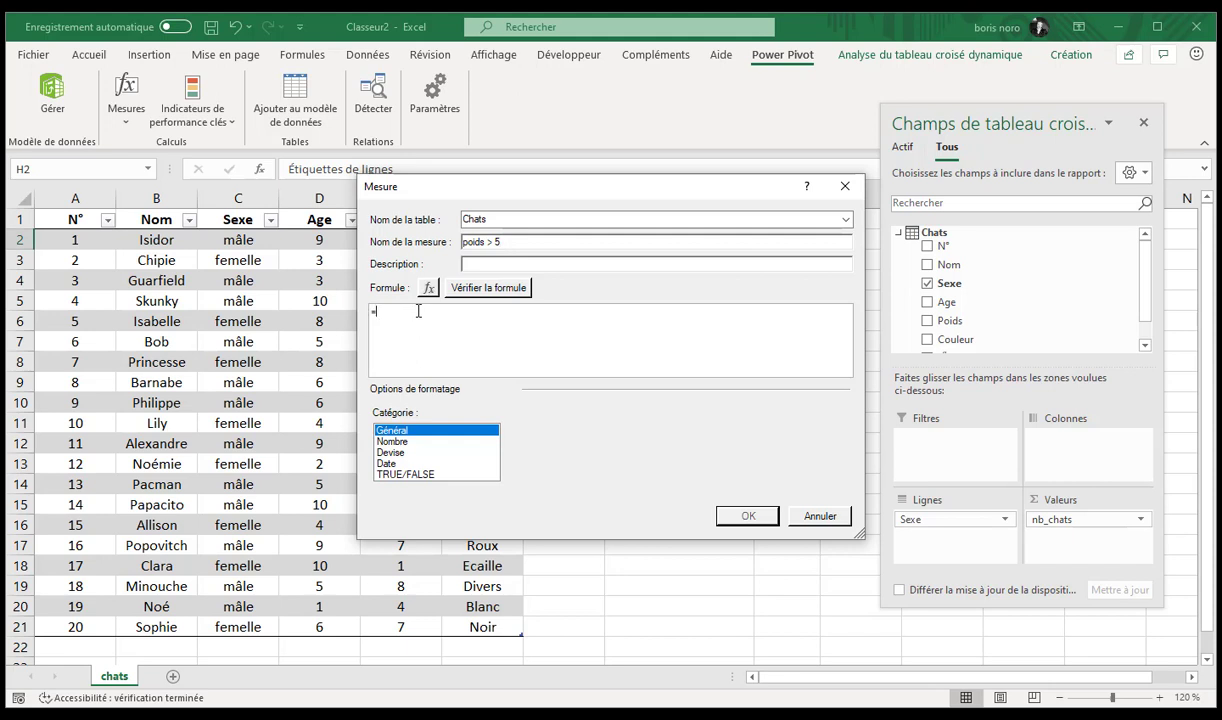
text(c)
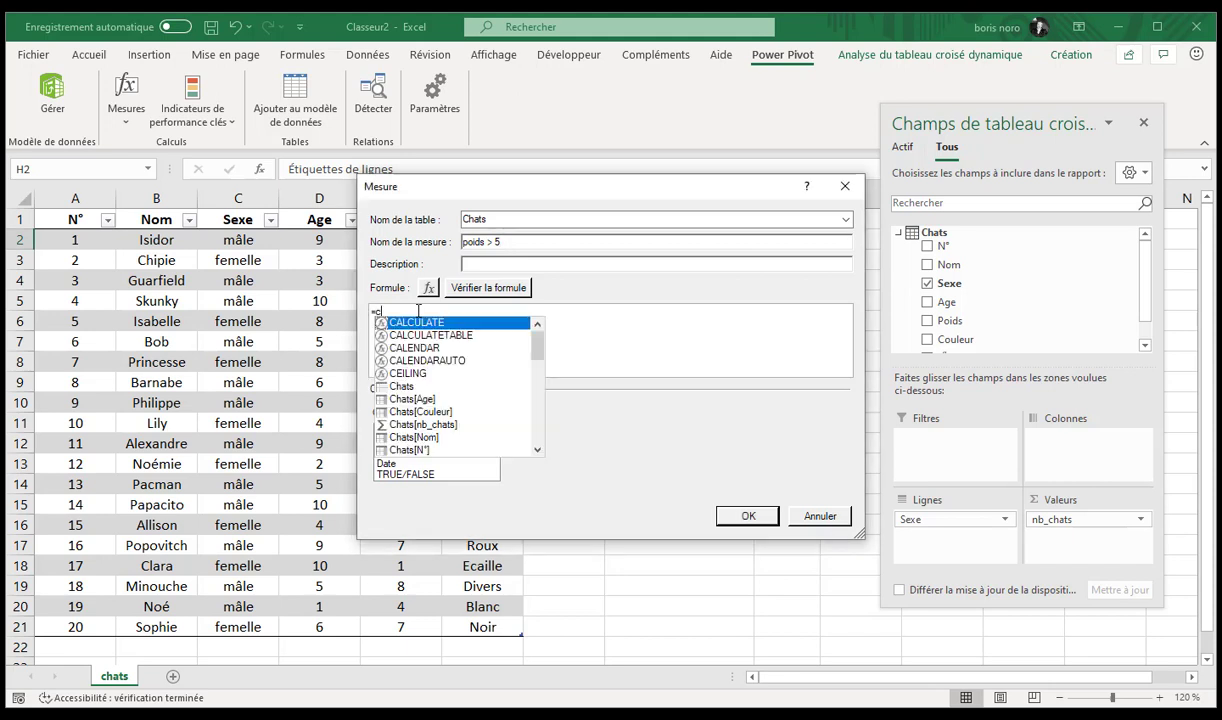
key(Tab)
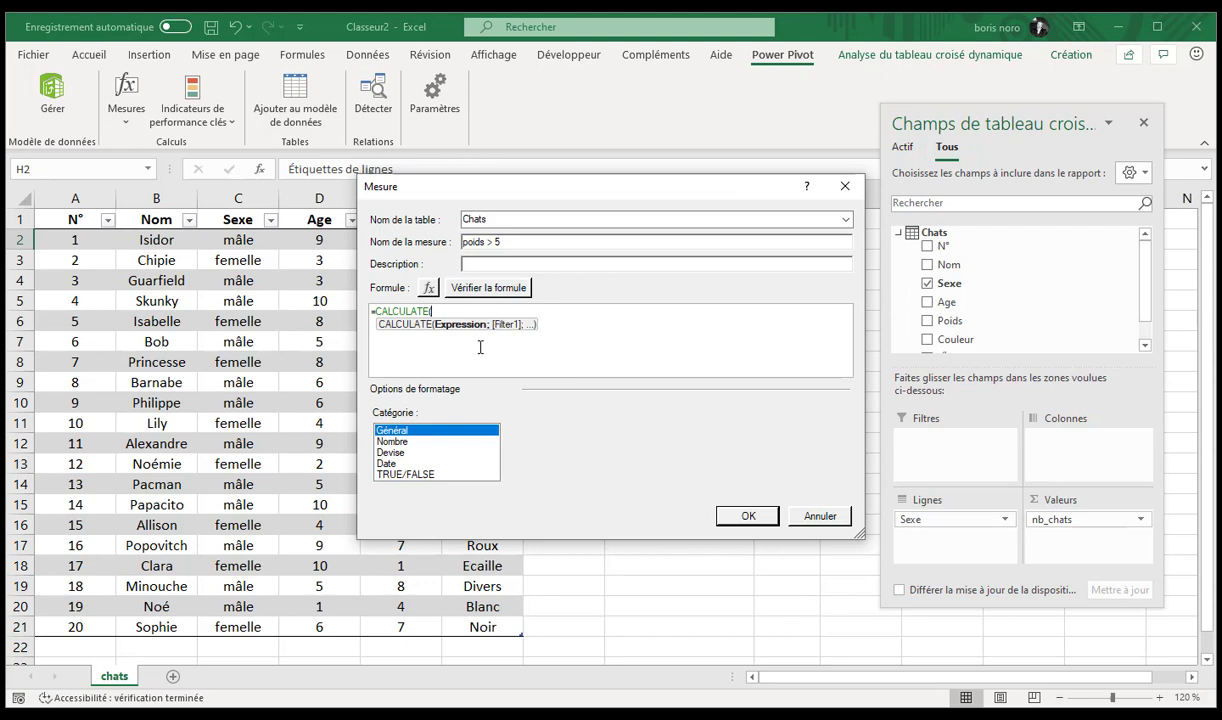
text([nb_chats];)
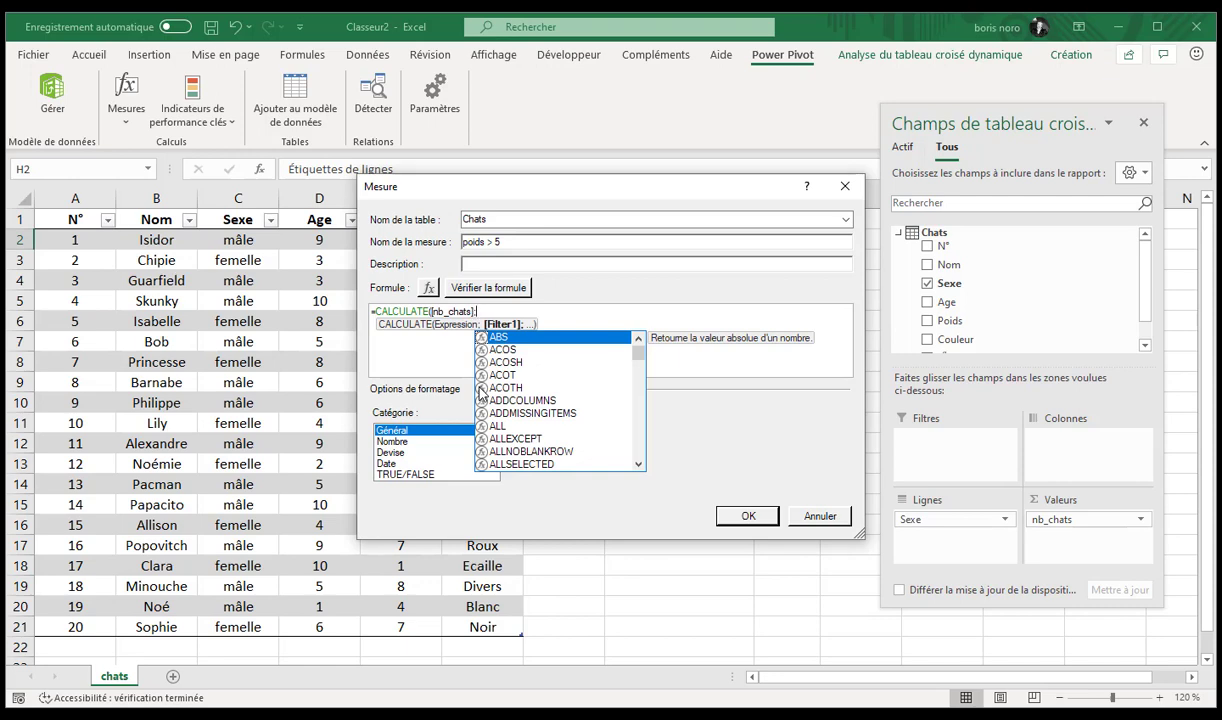
text(ch)
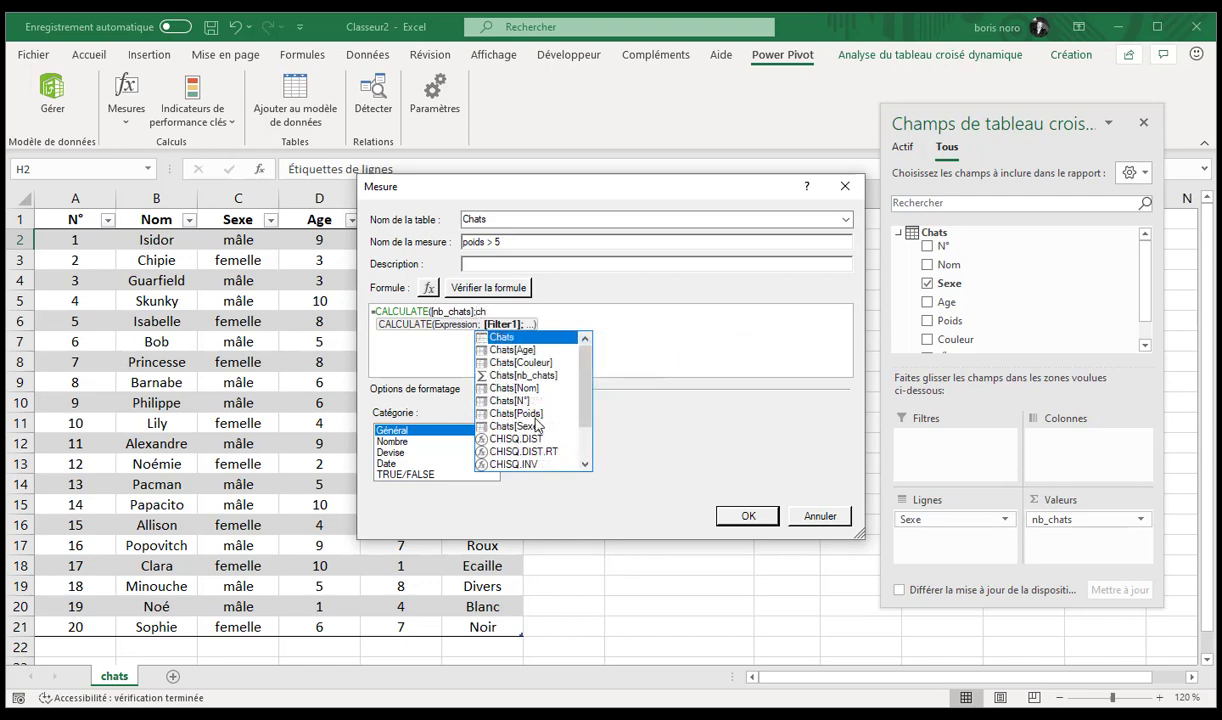
double_click(534, 413)
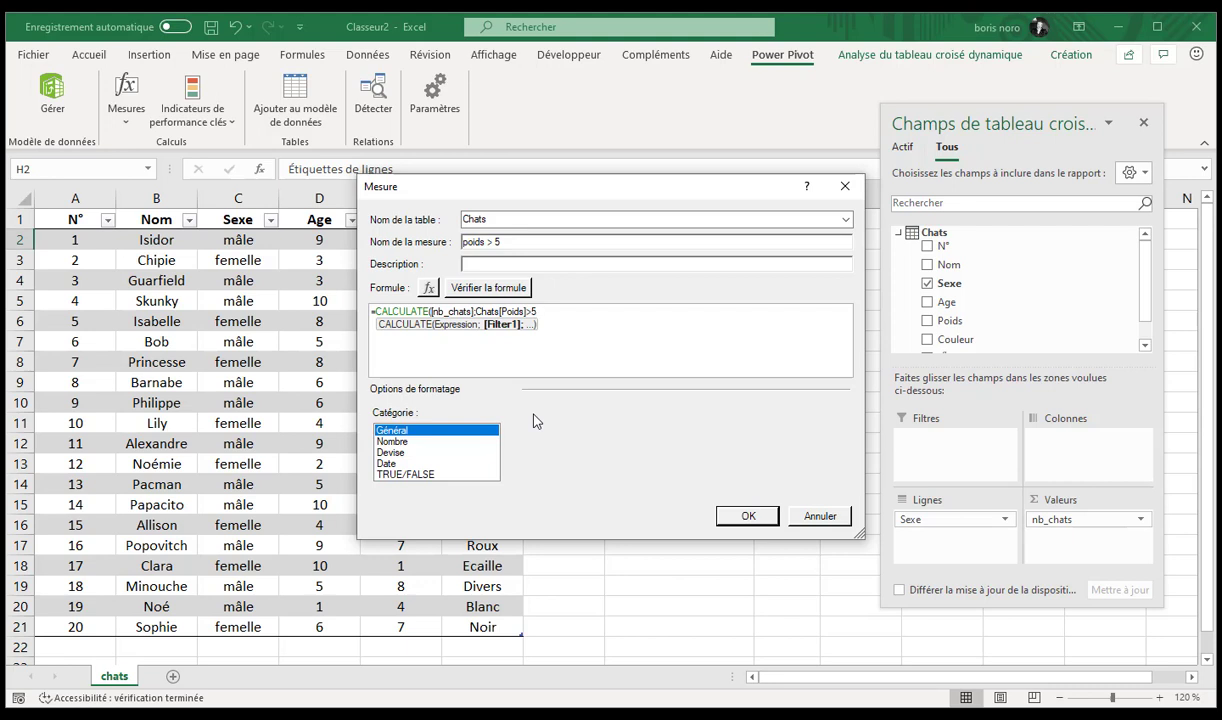
text())
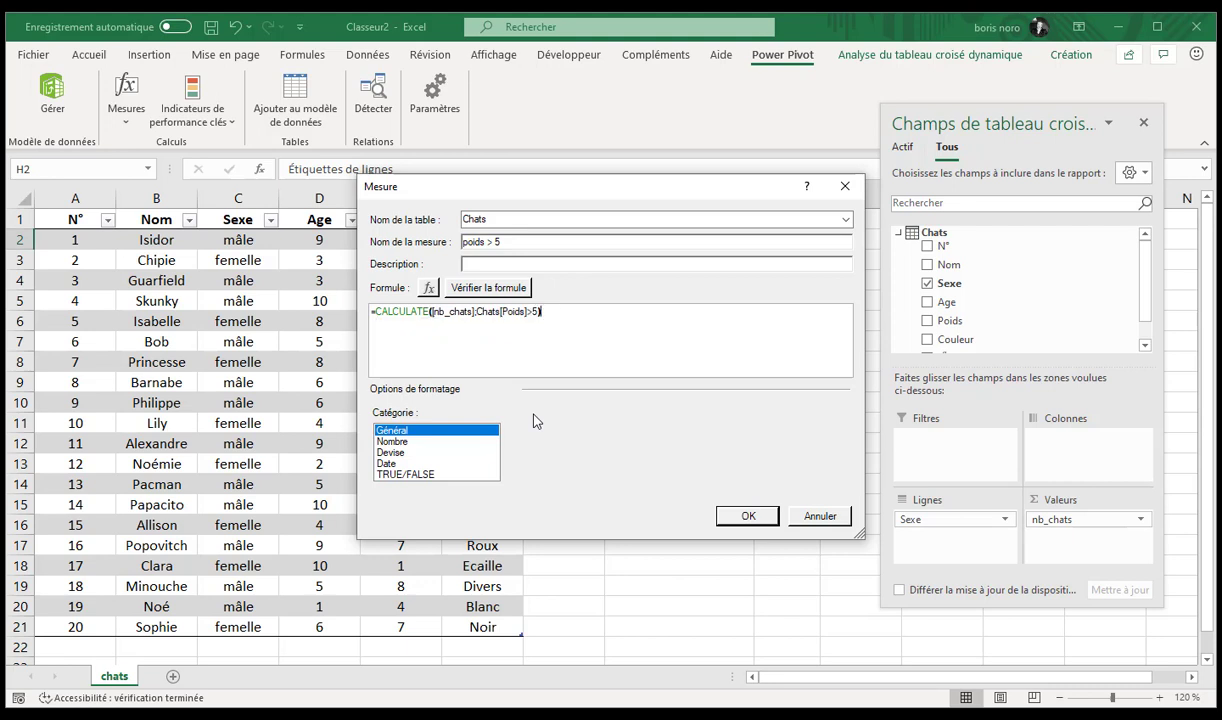
click(476, 288)
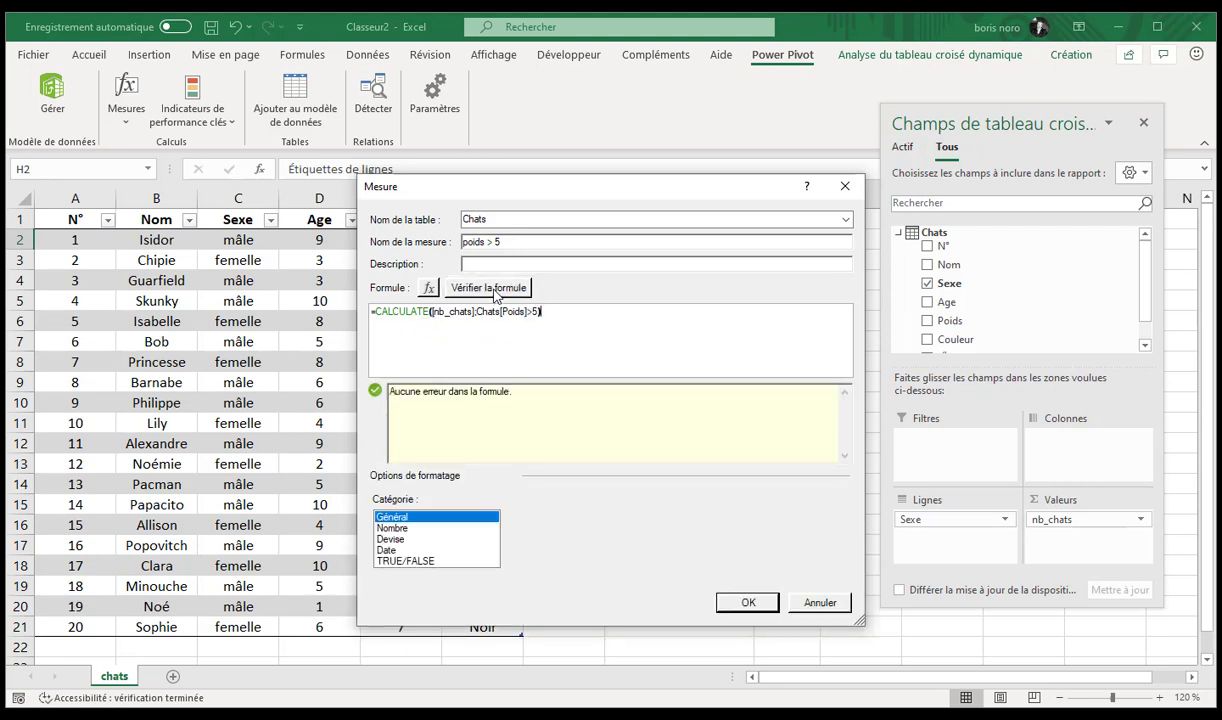
click(738, 602)
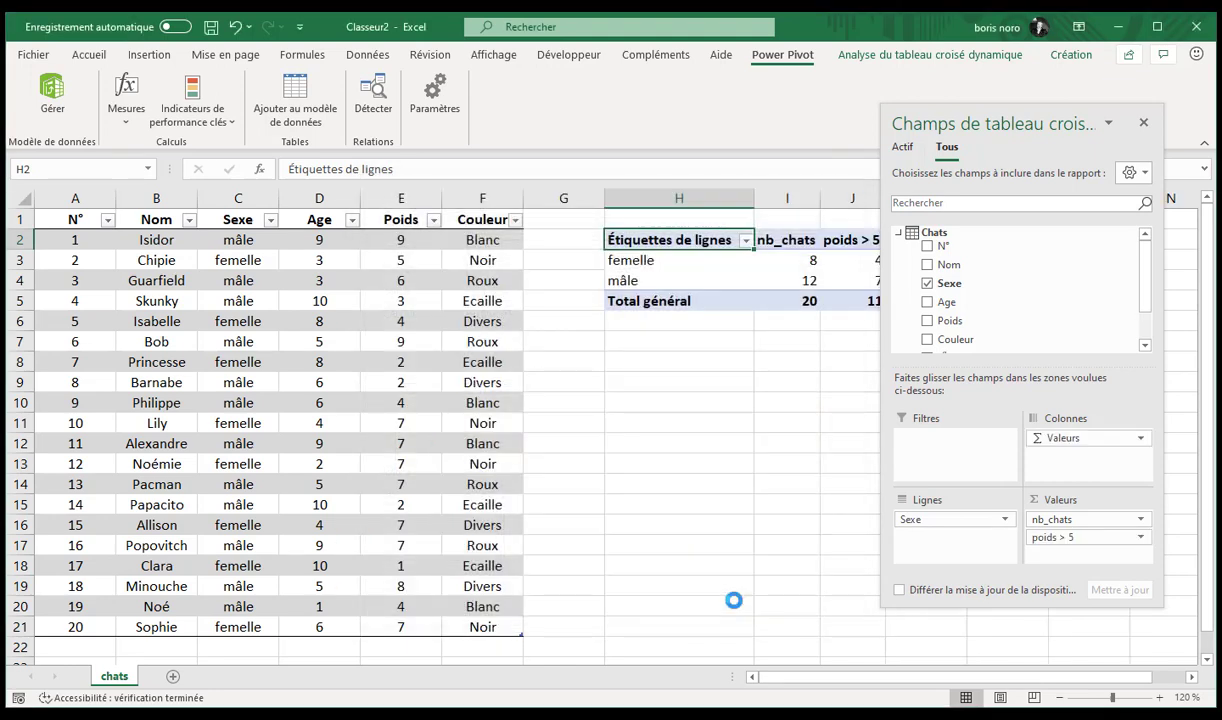
drag(1030, 110, 330, 183)
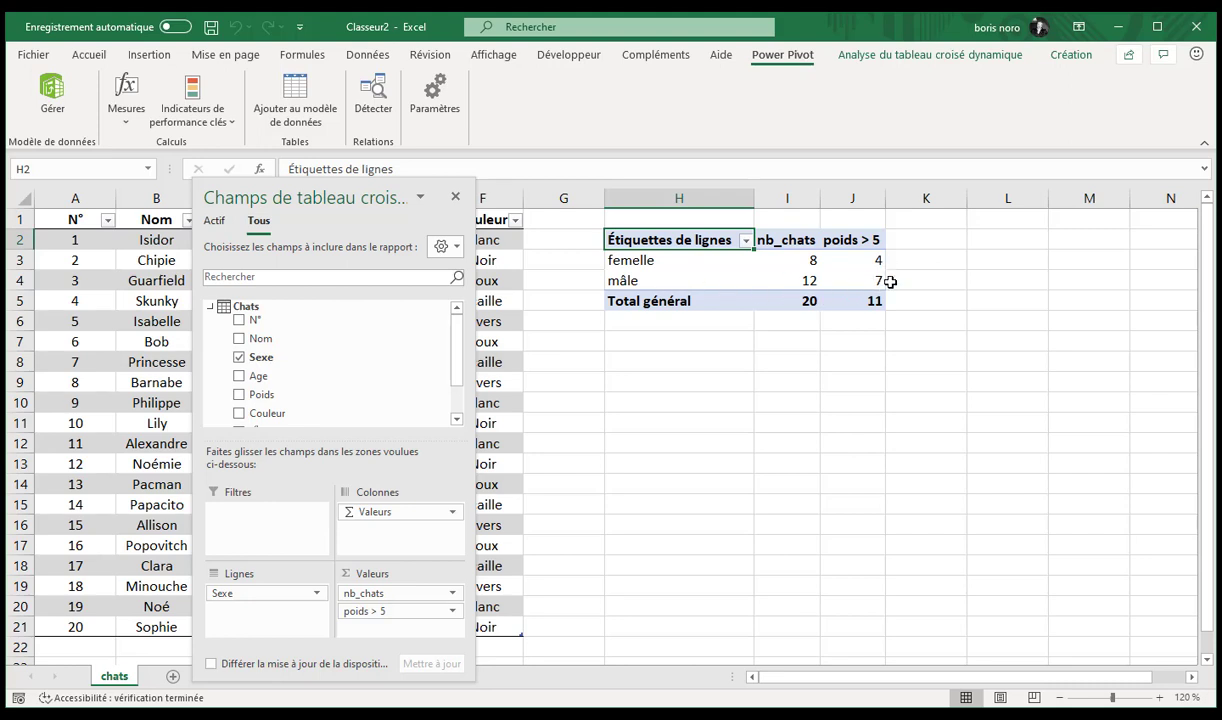
mouse_move(362, 190)
mouse_down()
mouse_move(1104, 210)
mouse_move(1090, 166)
mouse_up()
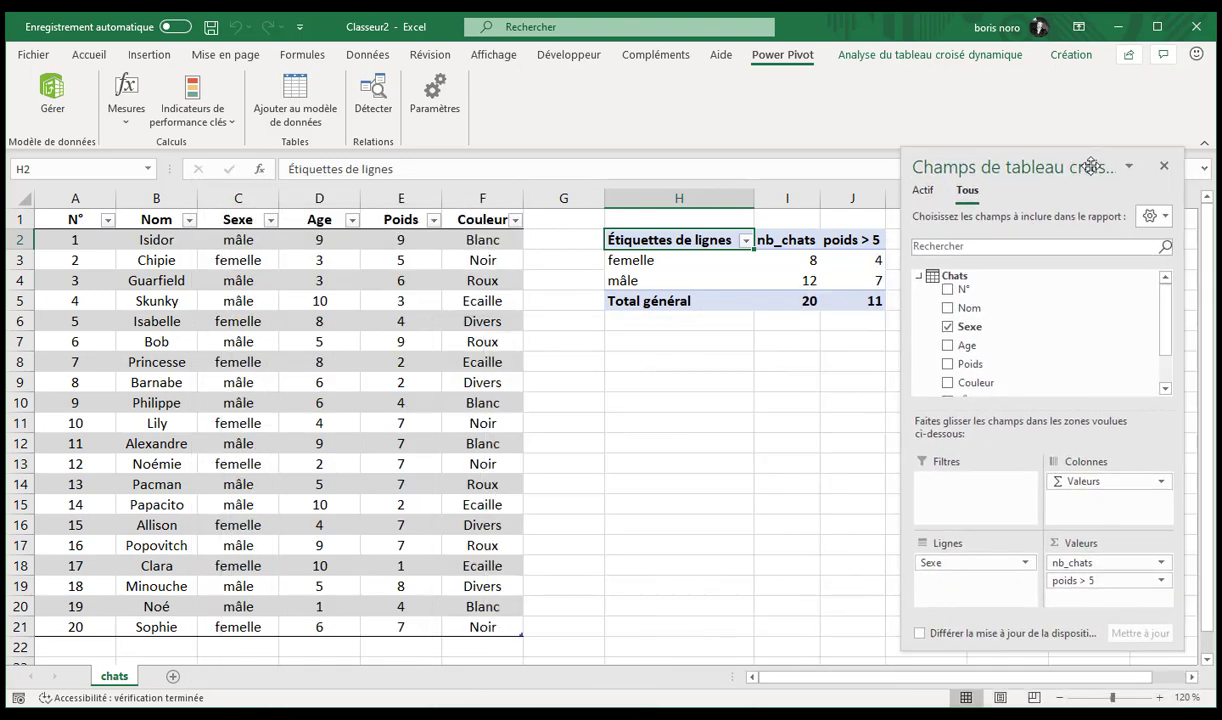
click(270, 219)
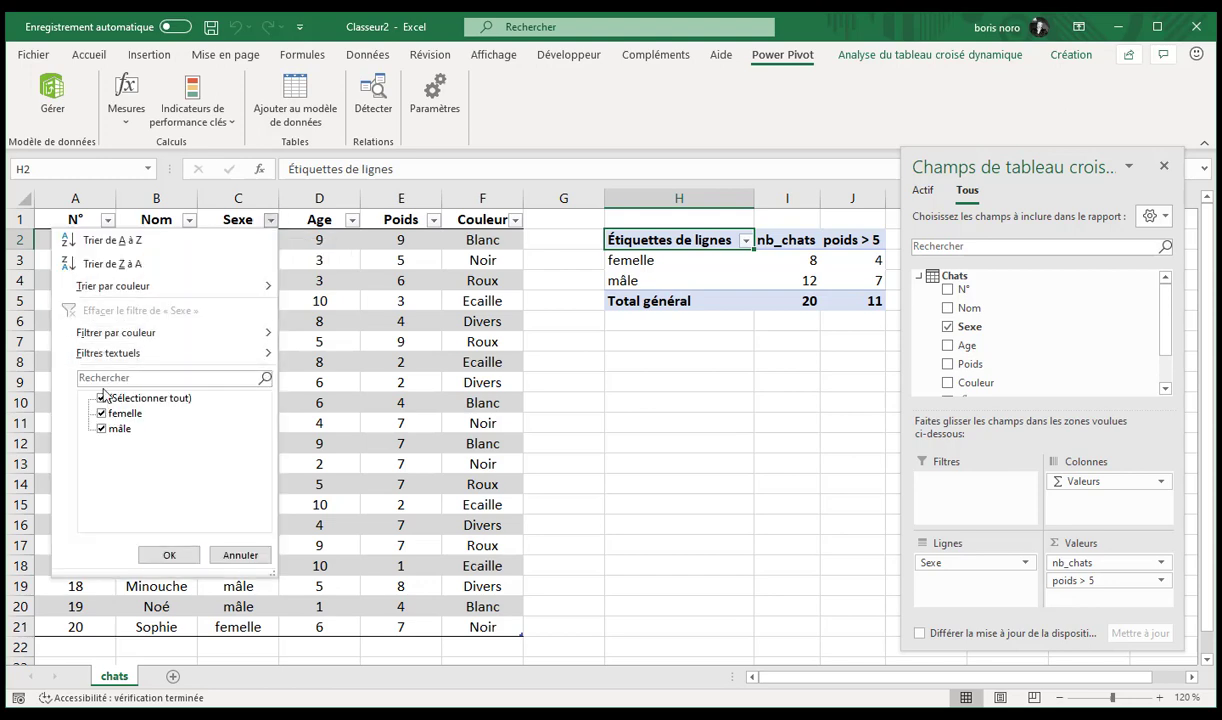
click(101, 398)
click(101, 413)
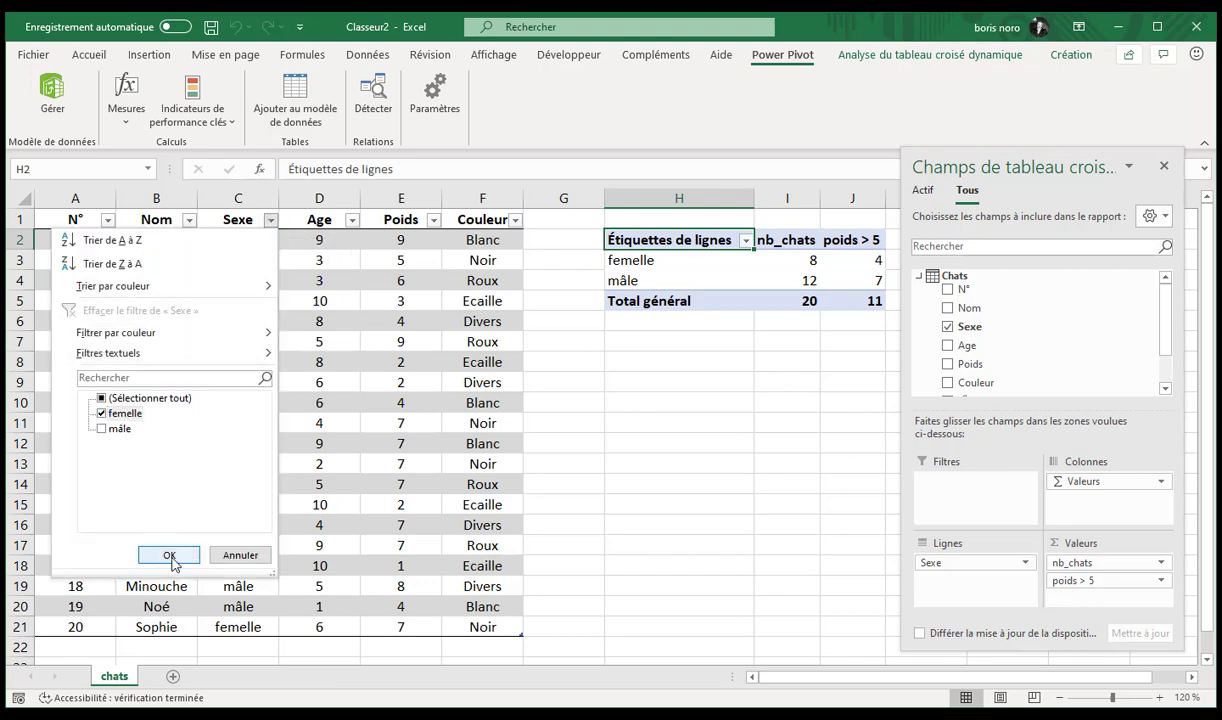
click(169, 554)
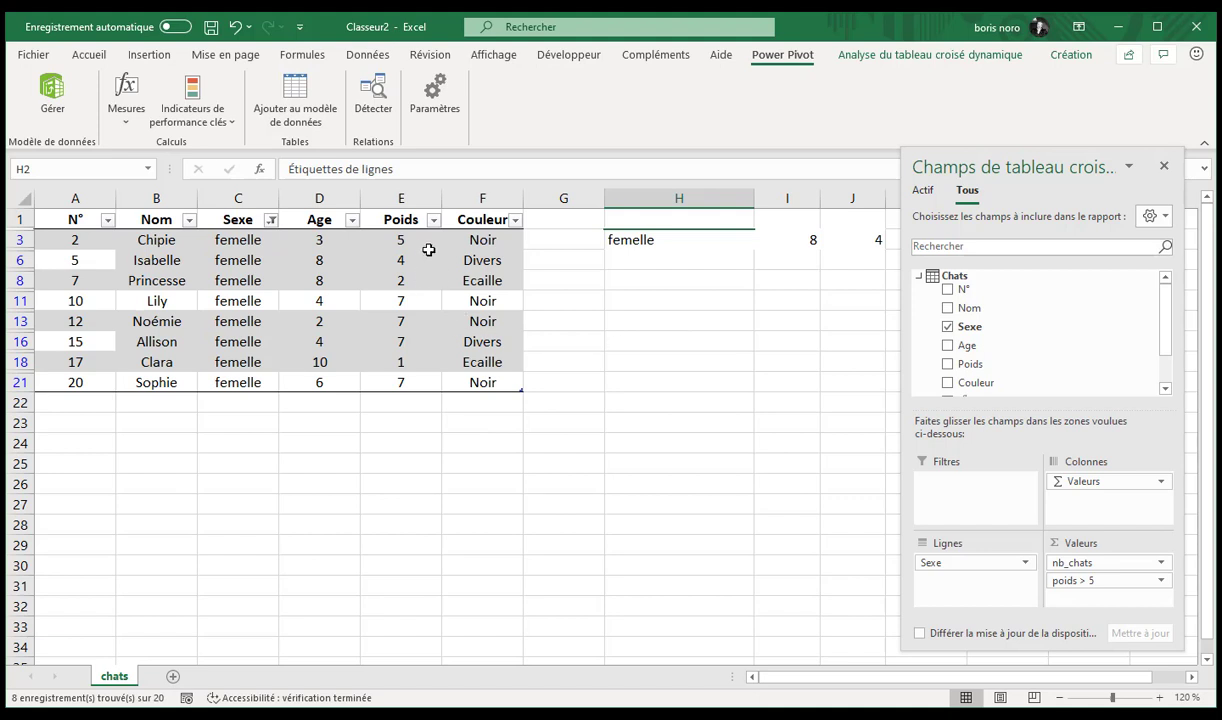
click(415, 304)
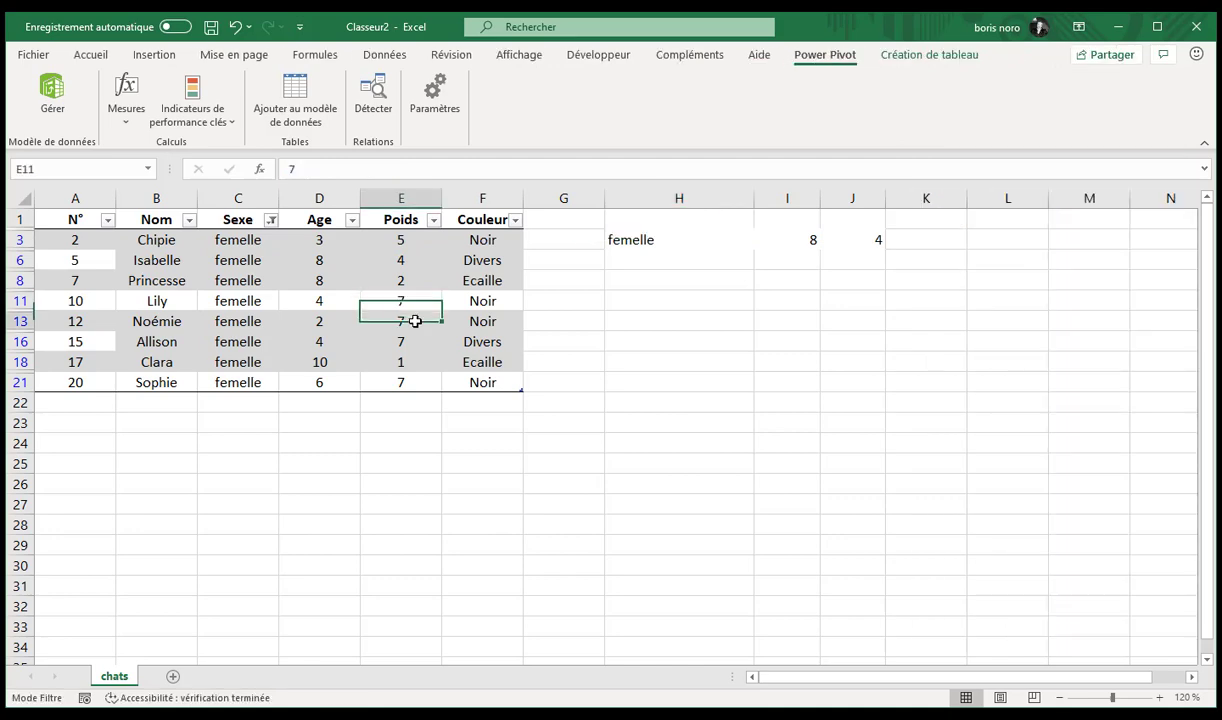
click(406, 321)
click(409, 342)
click(405, 382)
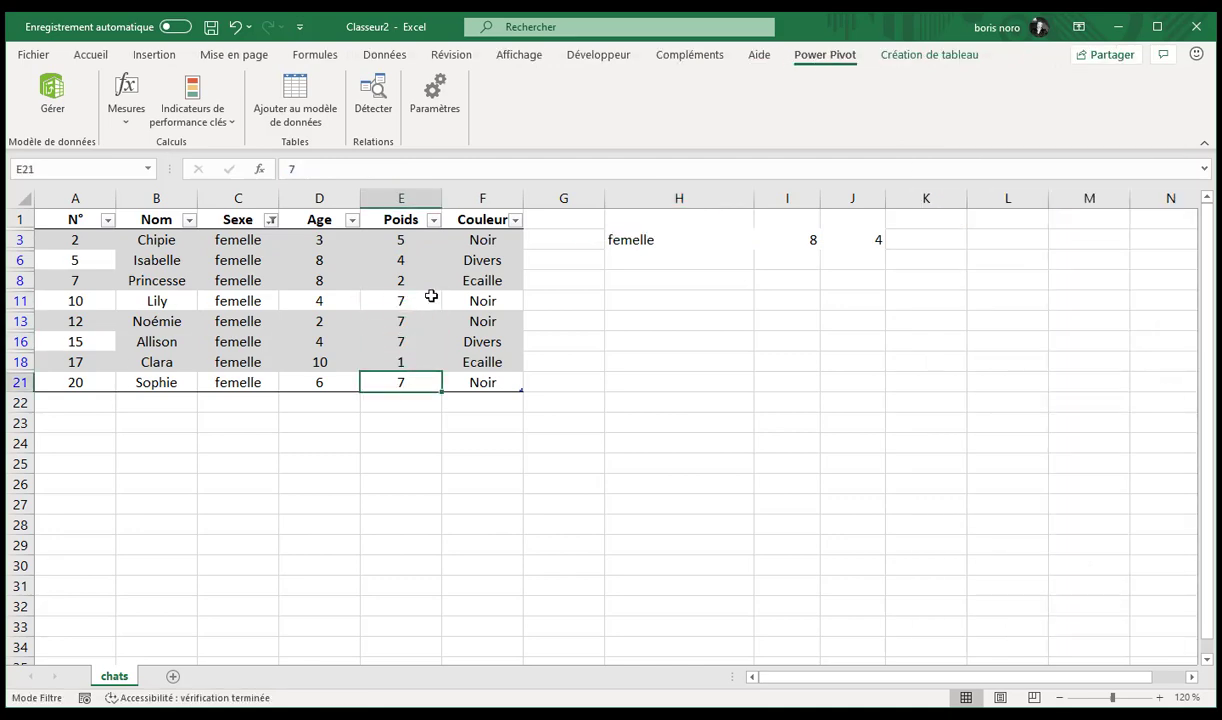
key(ctrl+z)
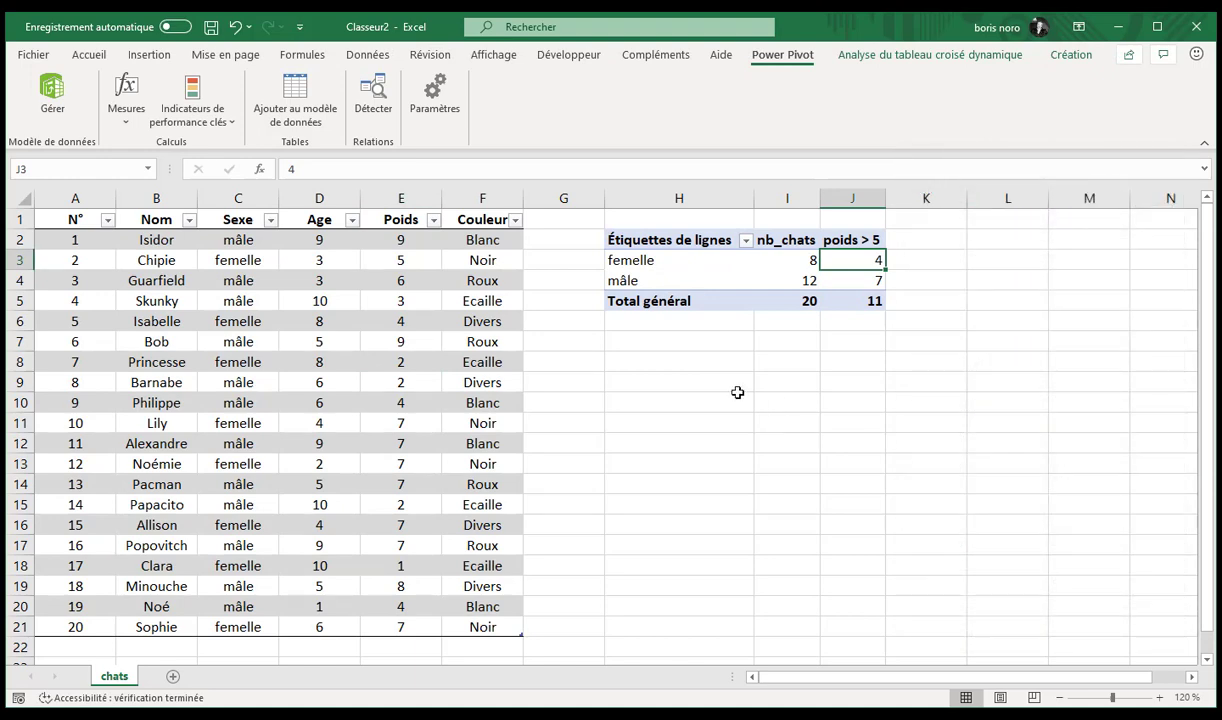
- Create measure roux as =CALCULATE([nb_chats];Chats[Couleur]="roux"), verified, showing mâle 4
click(126, 112)
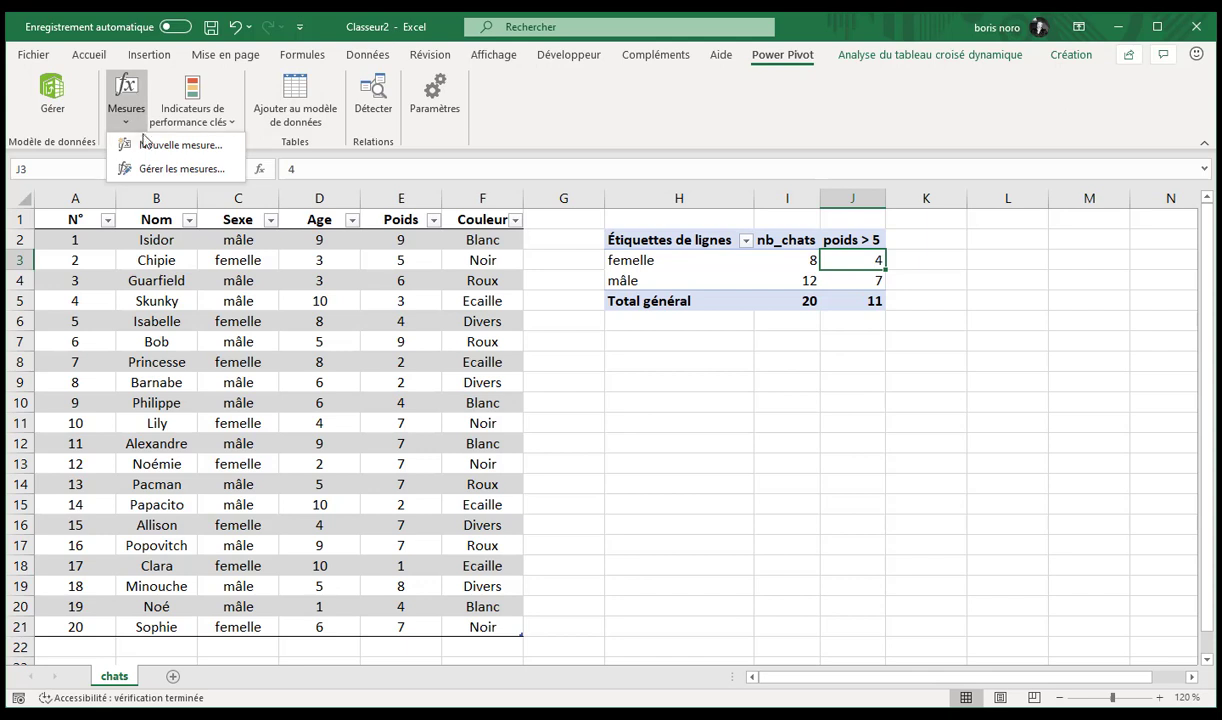
click(143, 142)
text(roux)
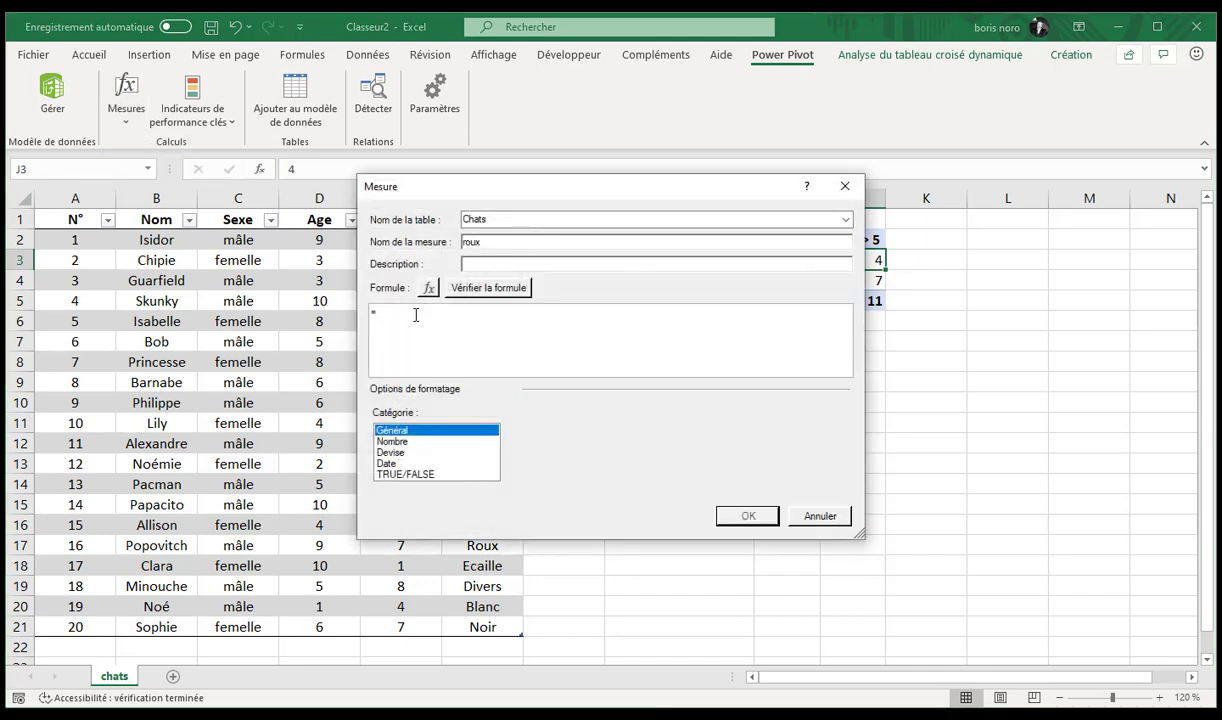
text(c)
key(Tab)
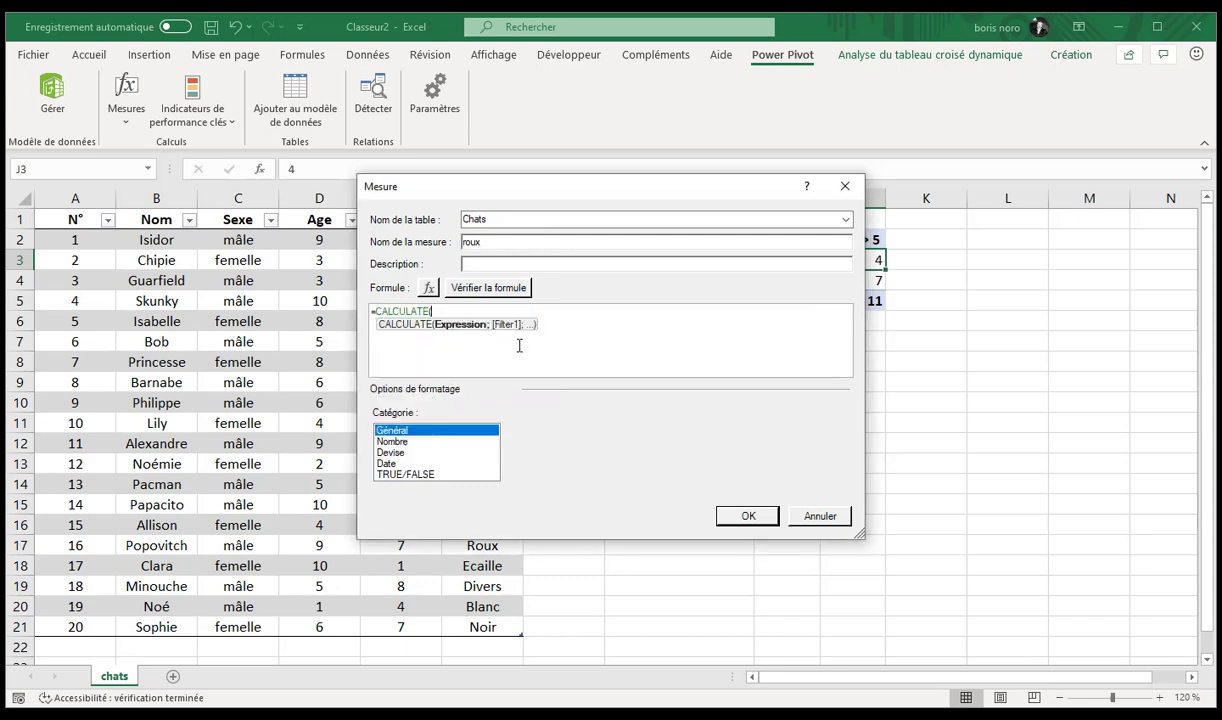
text(nb)
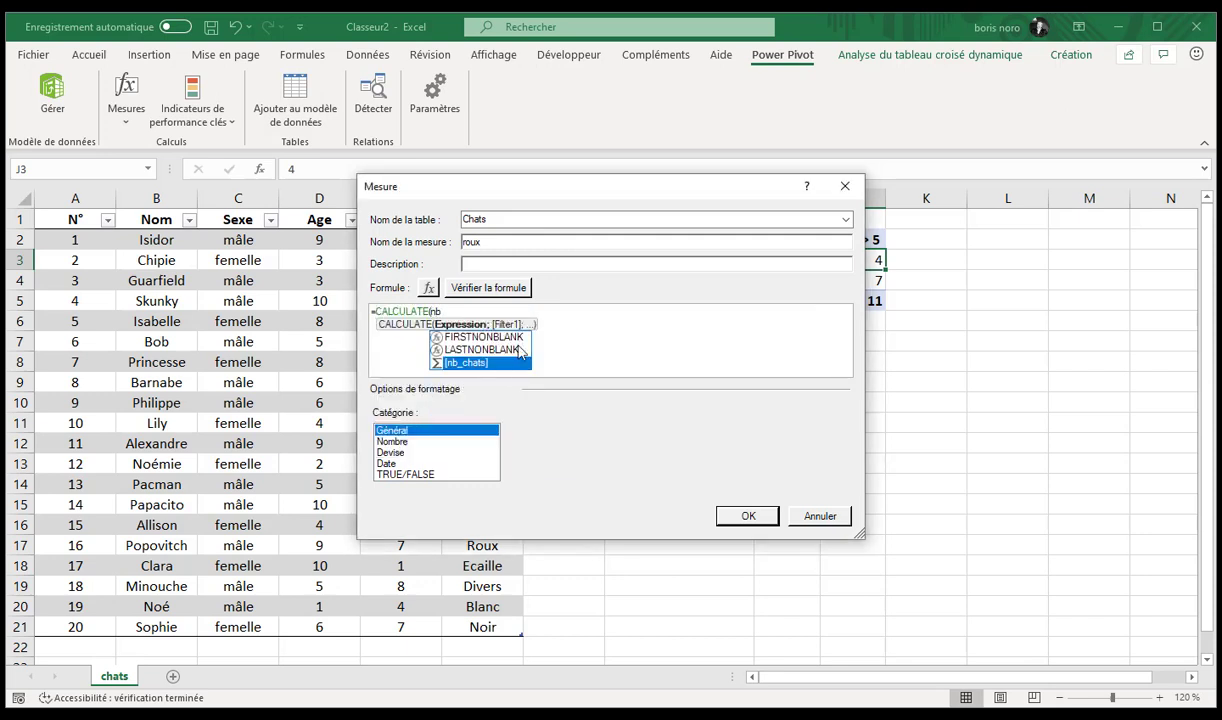
double_click(490, 364)
text(;)
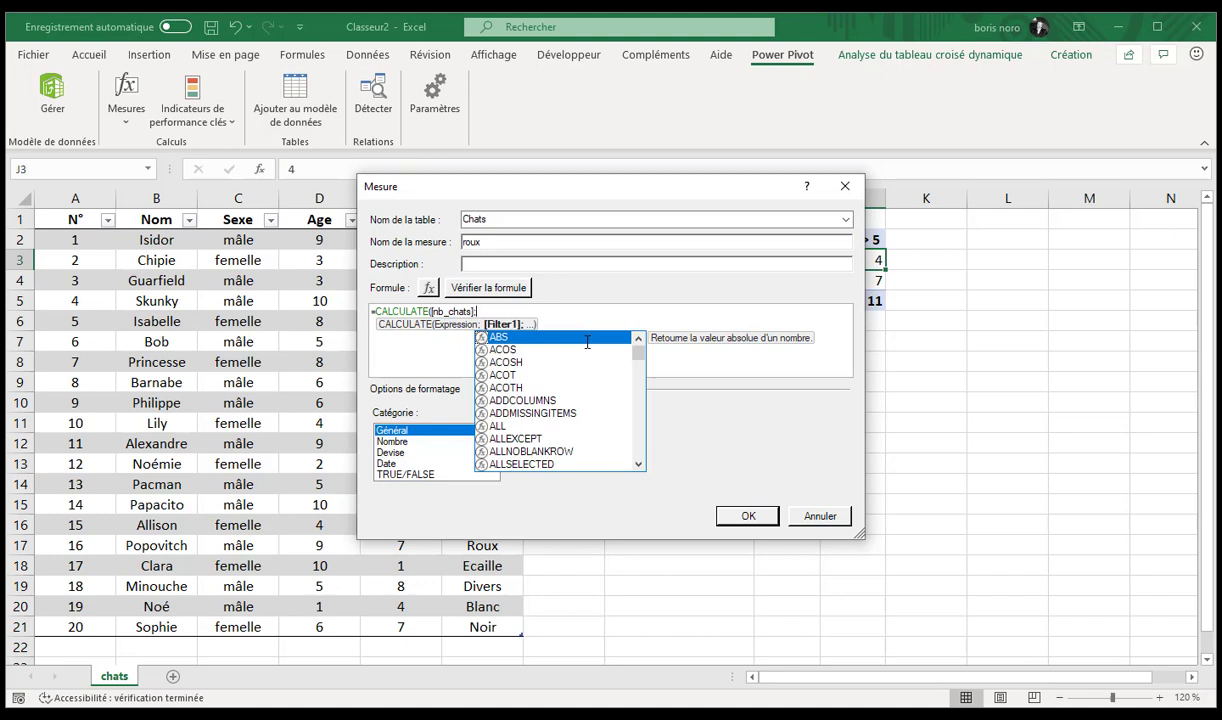
text(ch)
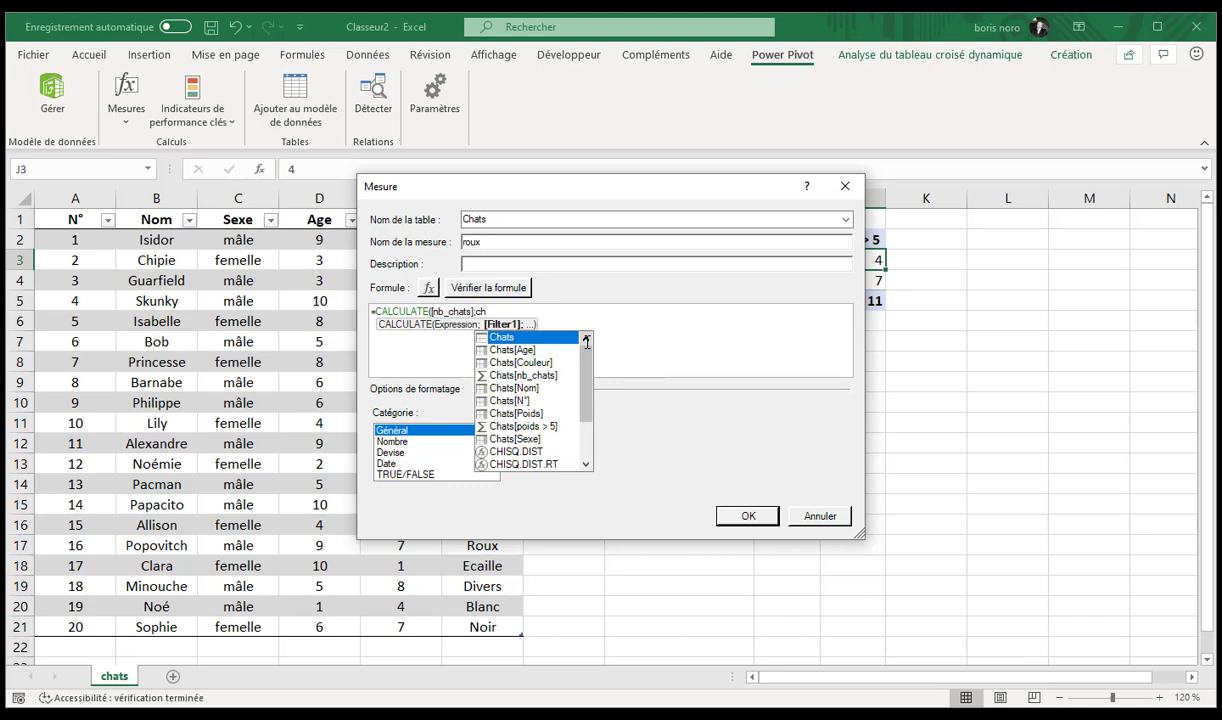
double_click(512, 362)
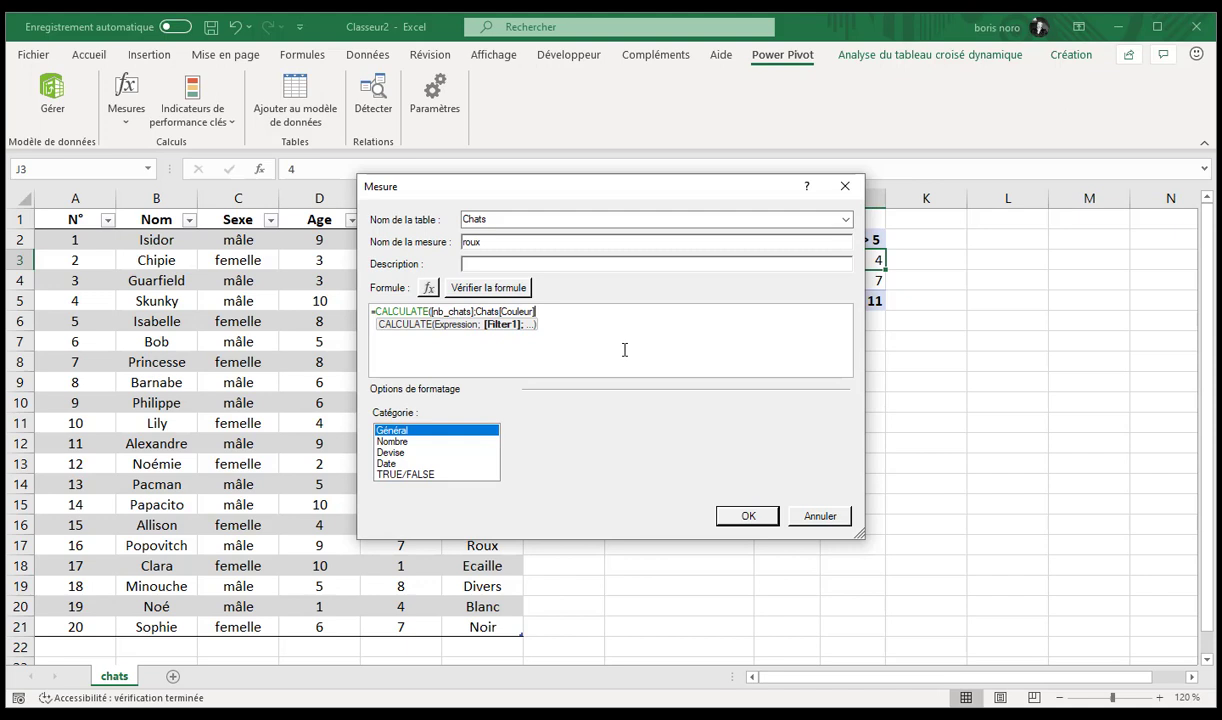
text(="roux)
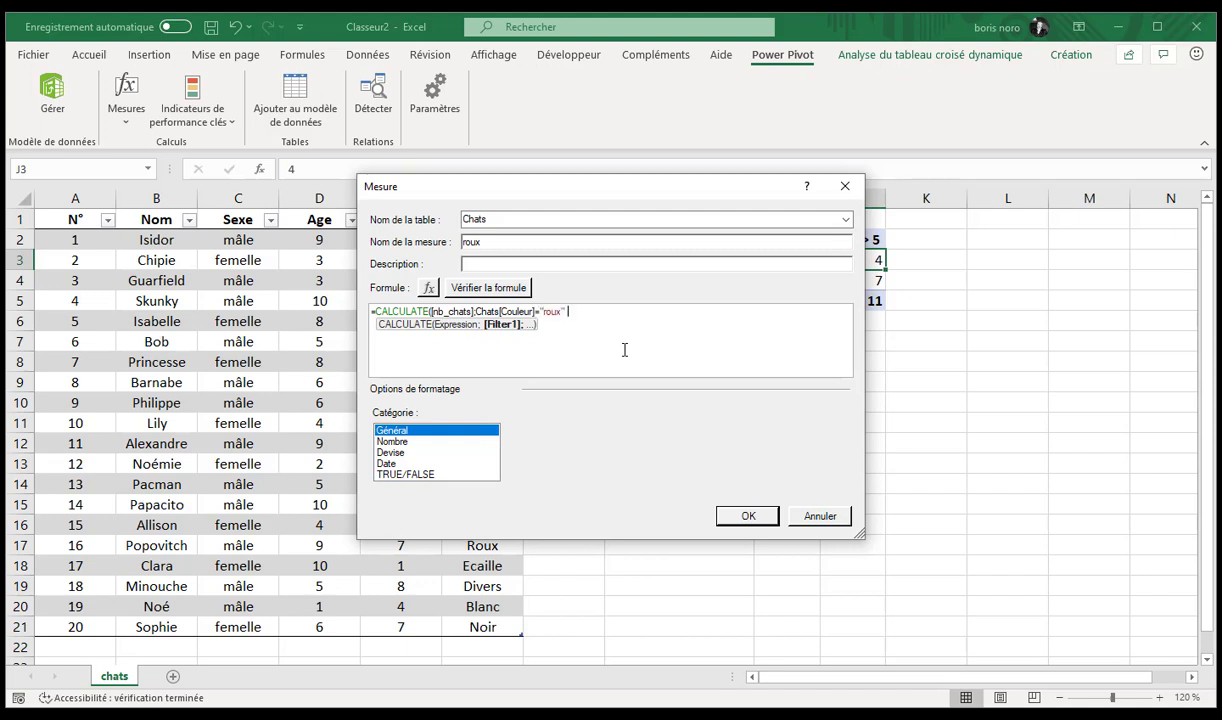
text())
click(510, 288)
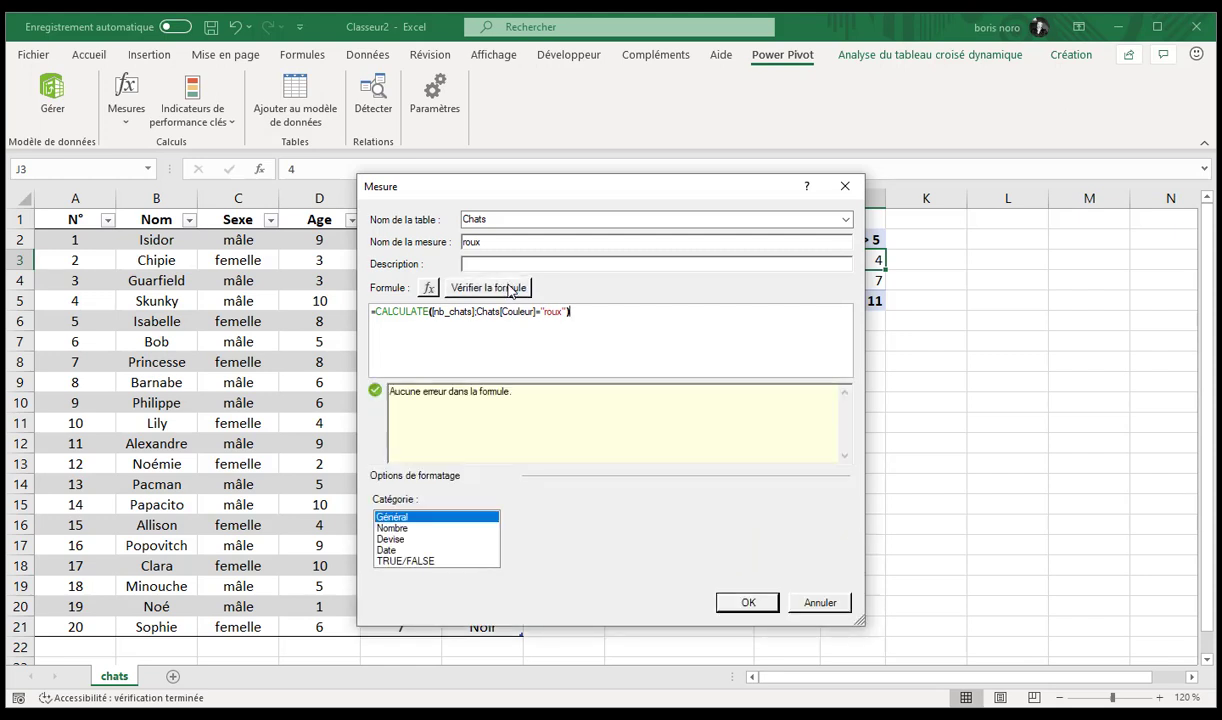
click(742, 604)
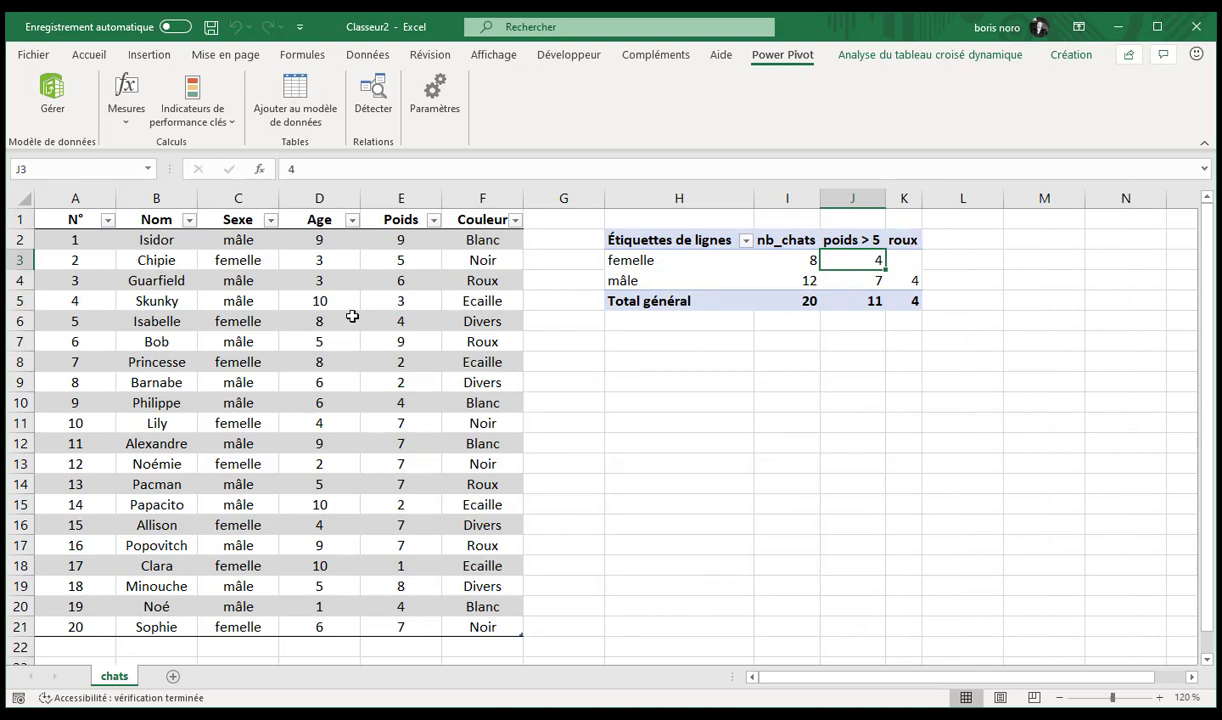
click(272, 222)
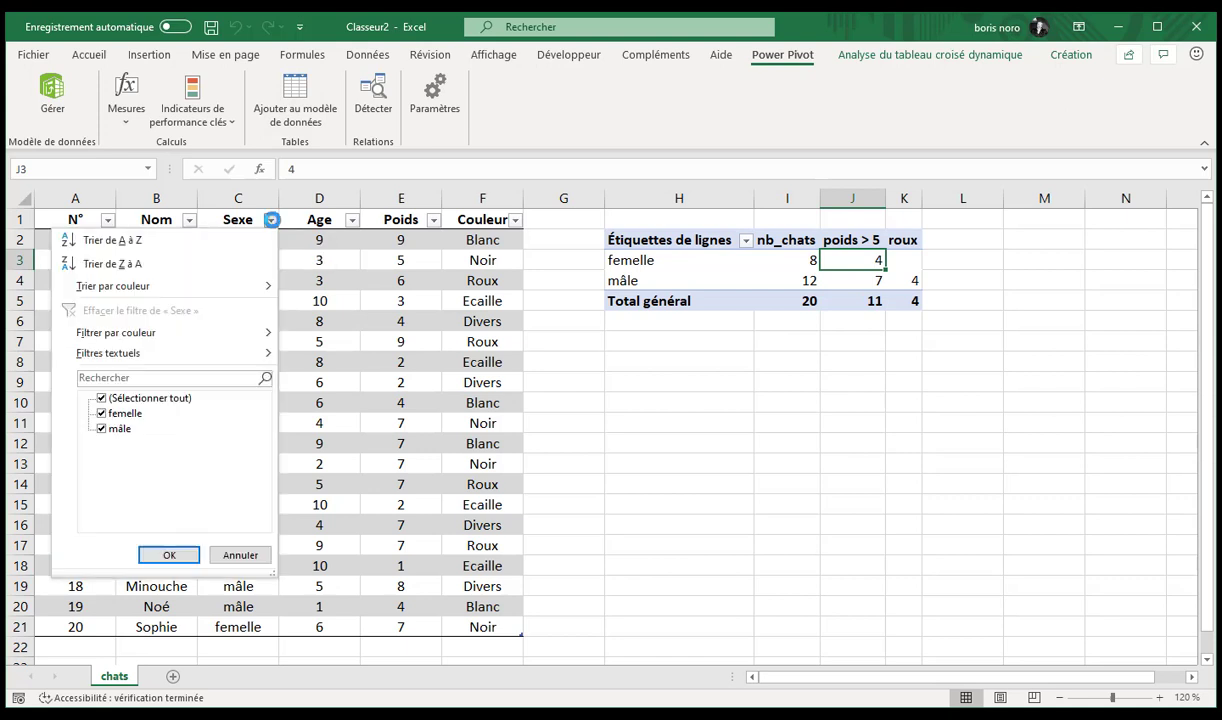
click(101, 398)
click(101, 413)
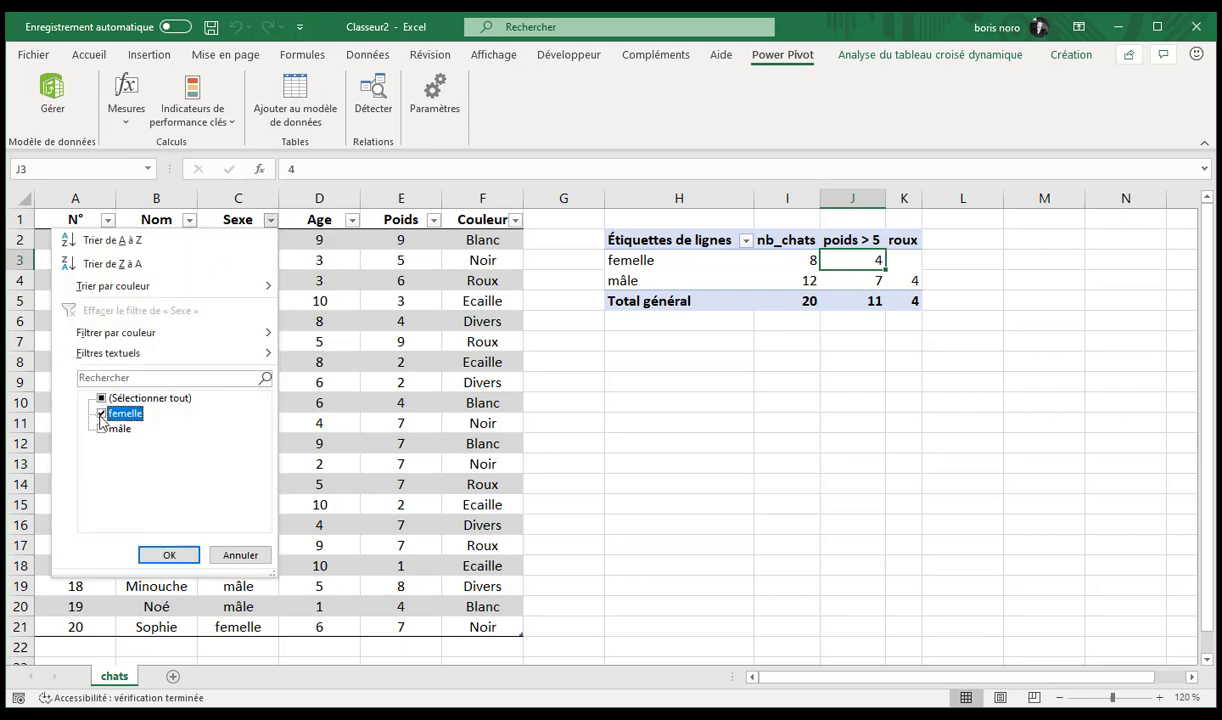
click(153, 557)
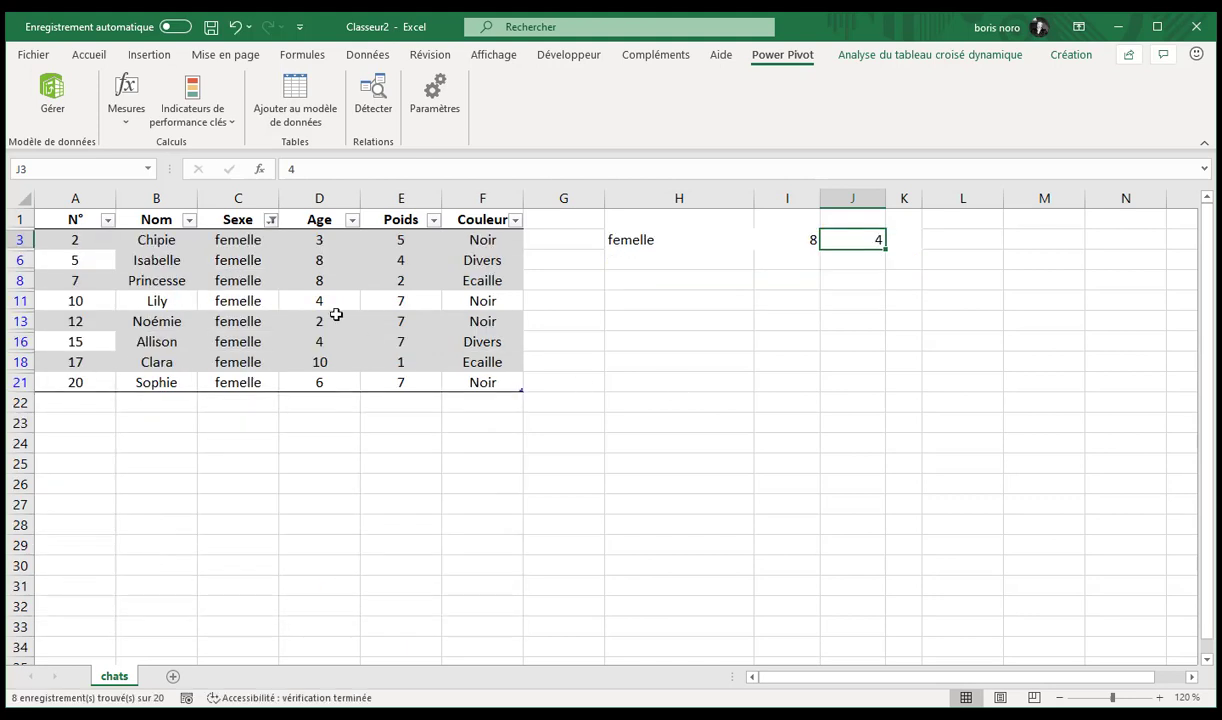
click(270, 219)
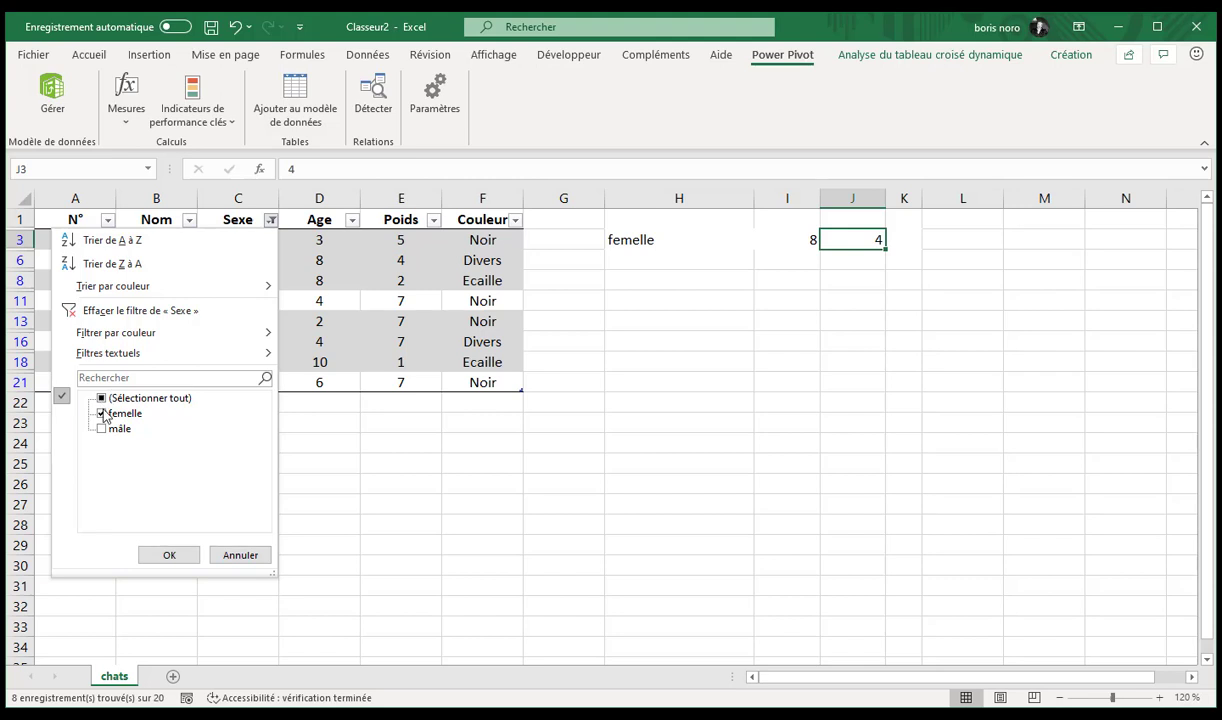
click(101, 428)
click(101, 413)
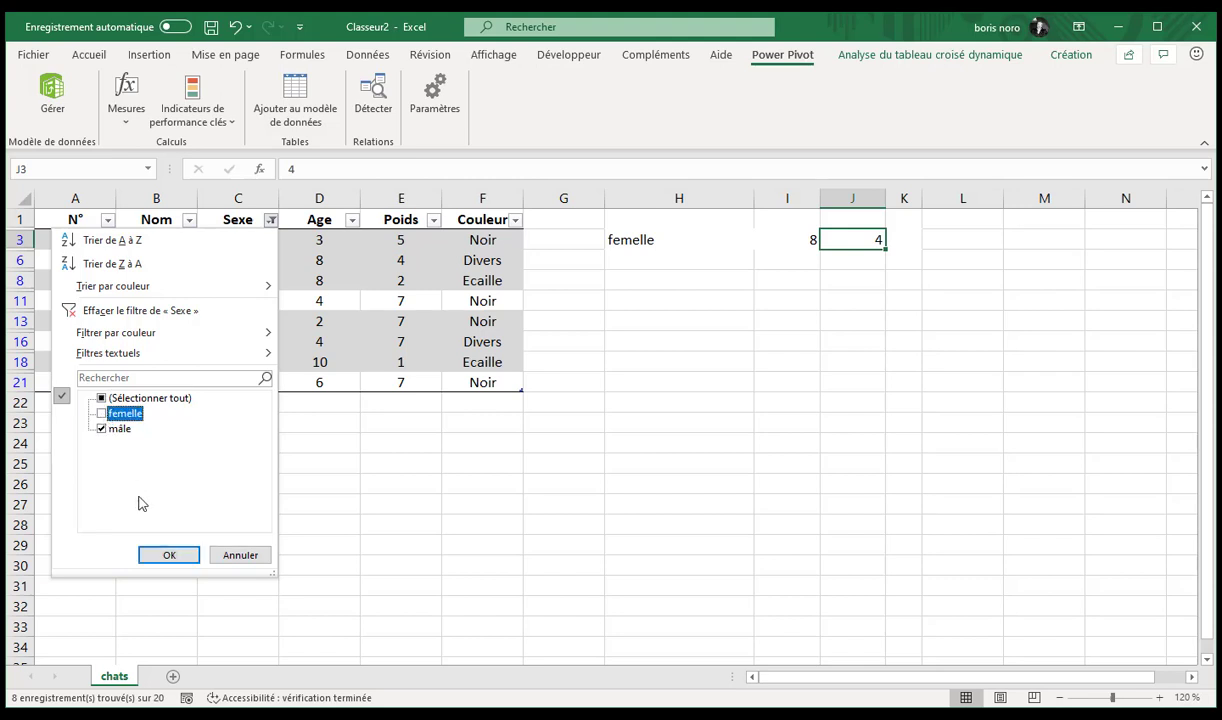
click(166, 555)
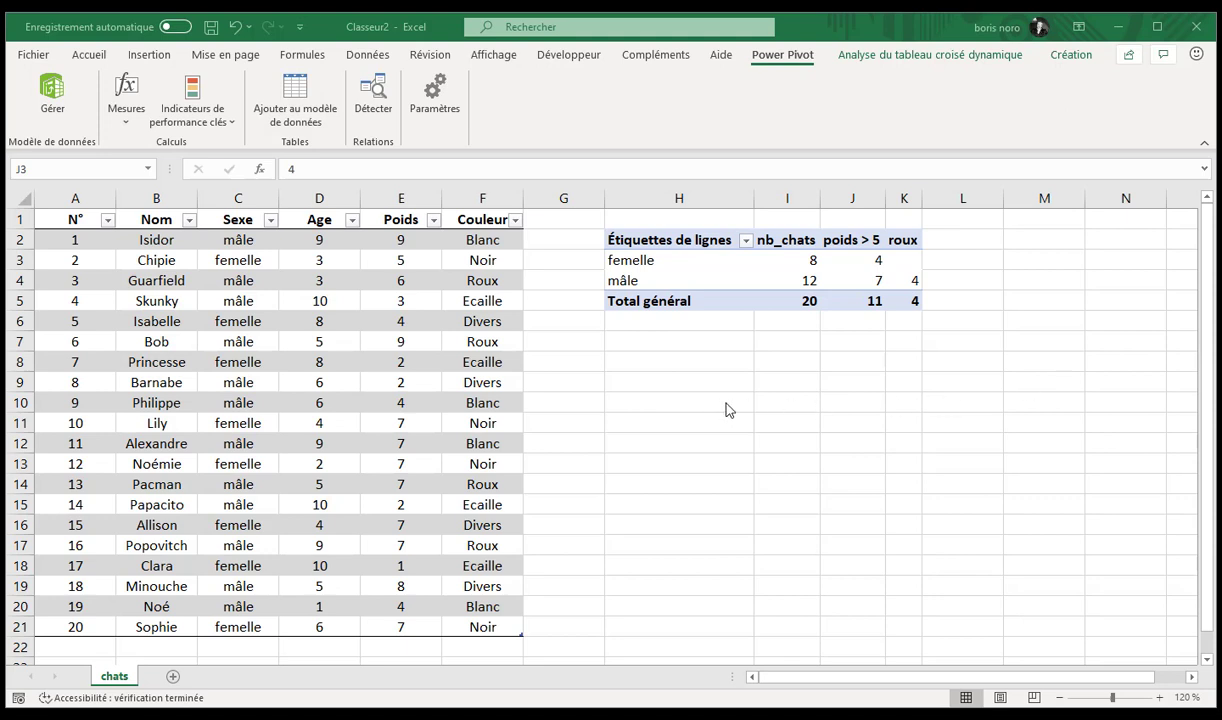
- Copy the pivot table and paste a duplicate at H7 below the original
click(620, 235)
drag(805, 256, 911, 298)
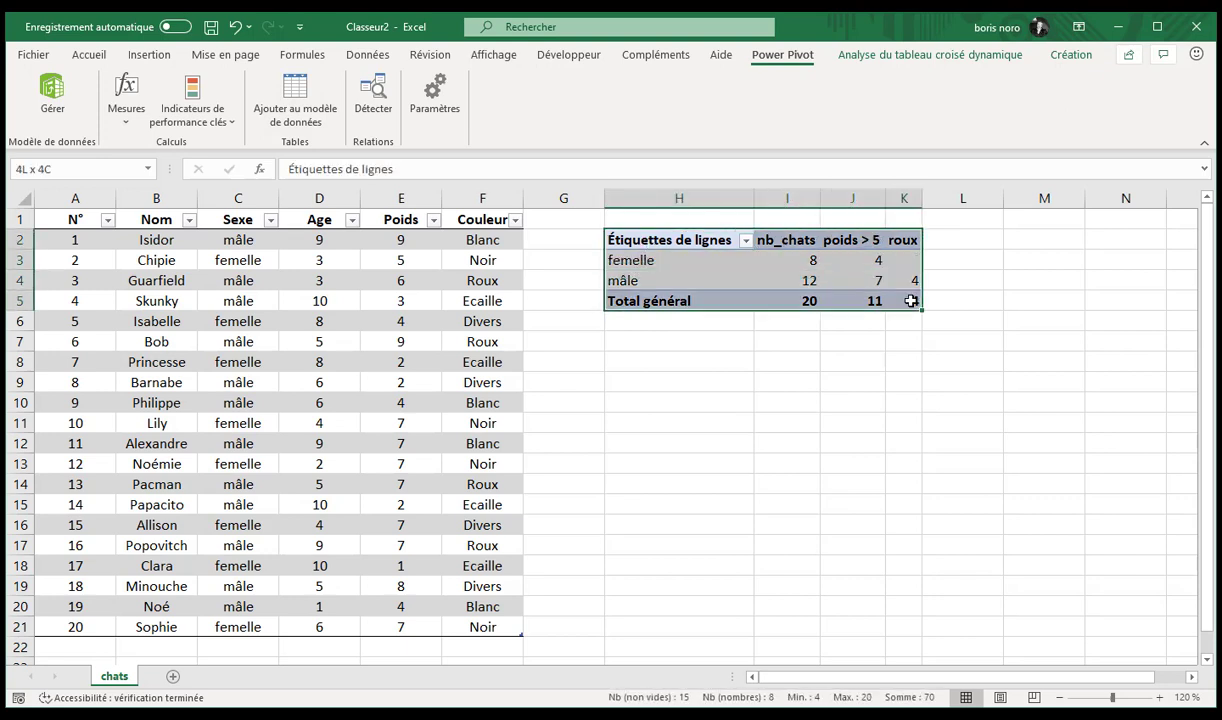
right_click(692, 241)
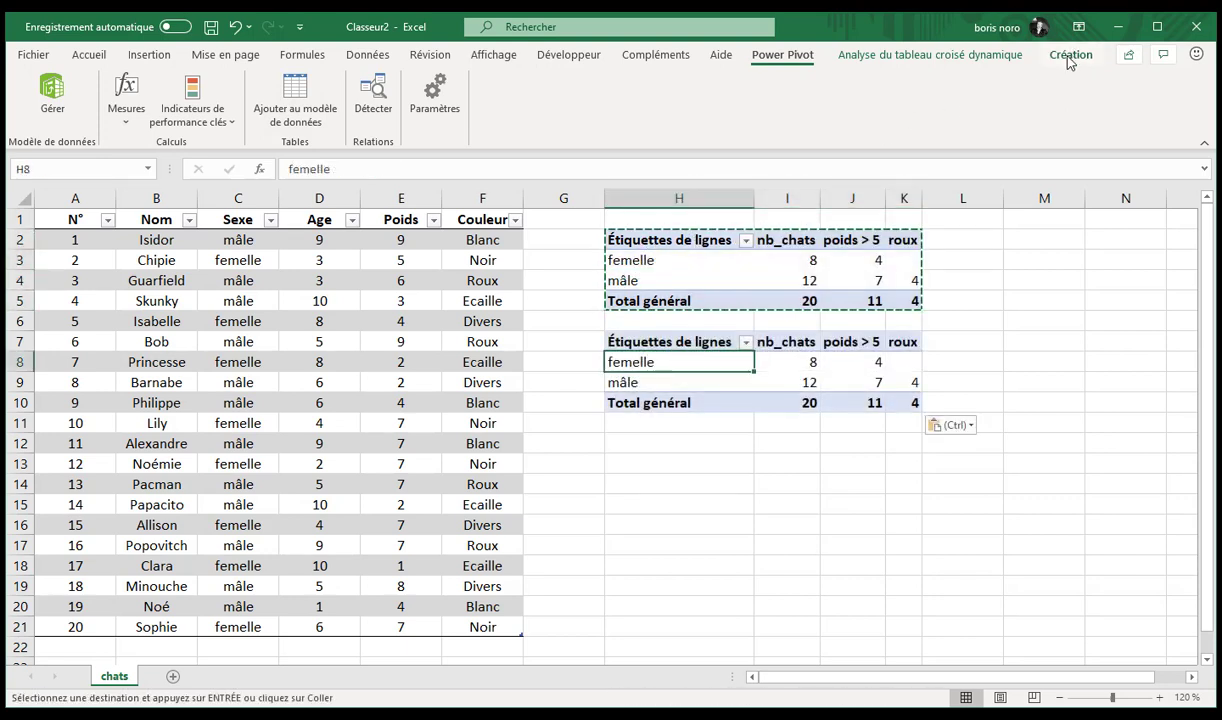
click(1068, 56)
- Remove poids > 5, nb_chats and Sexe from the copy and break roux down by Couleur
click(975, 57)
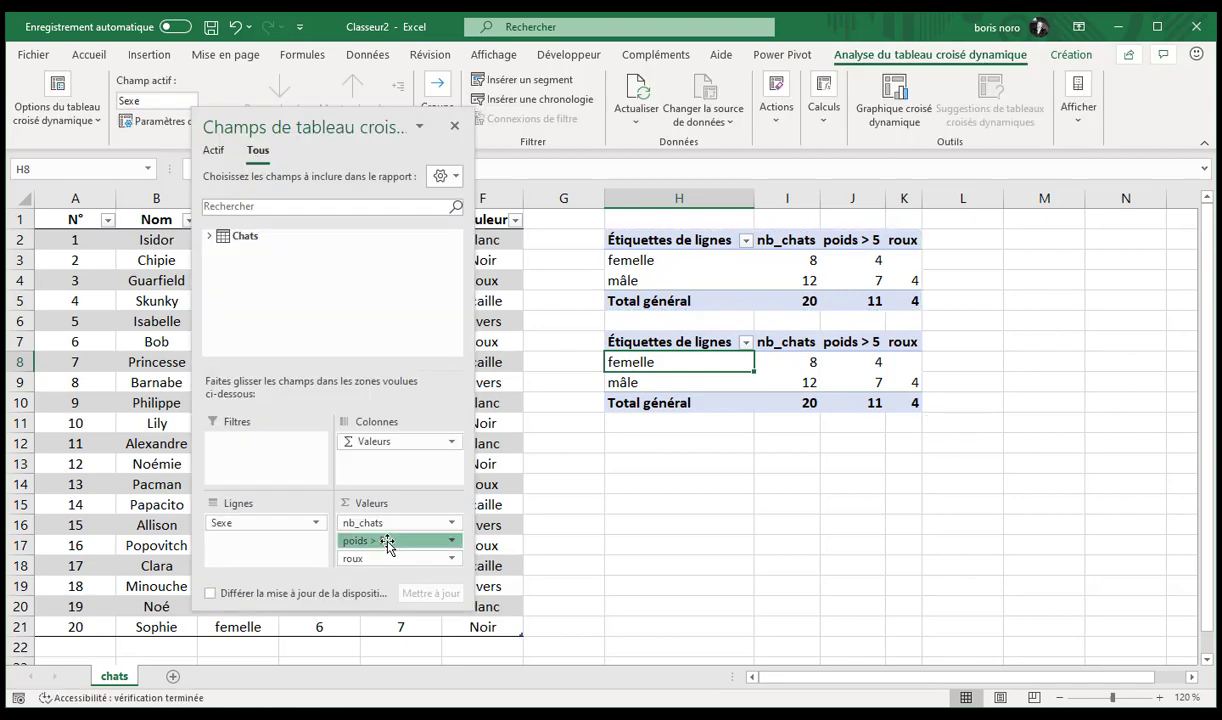
drag(360, 437, 341, 288)
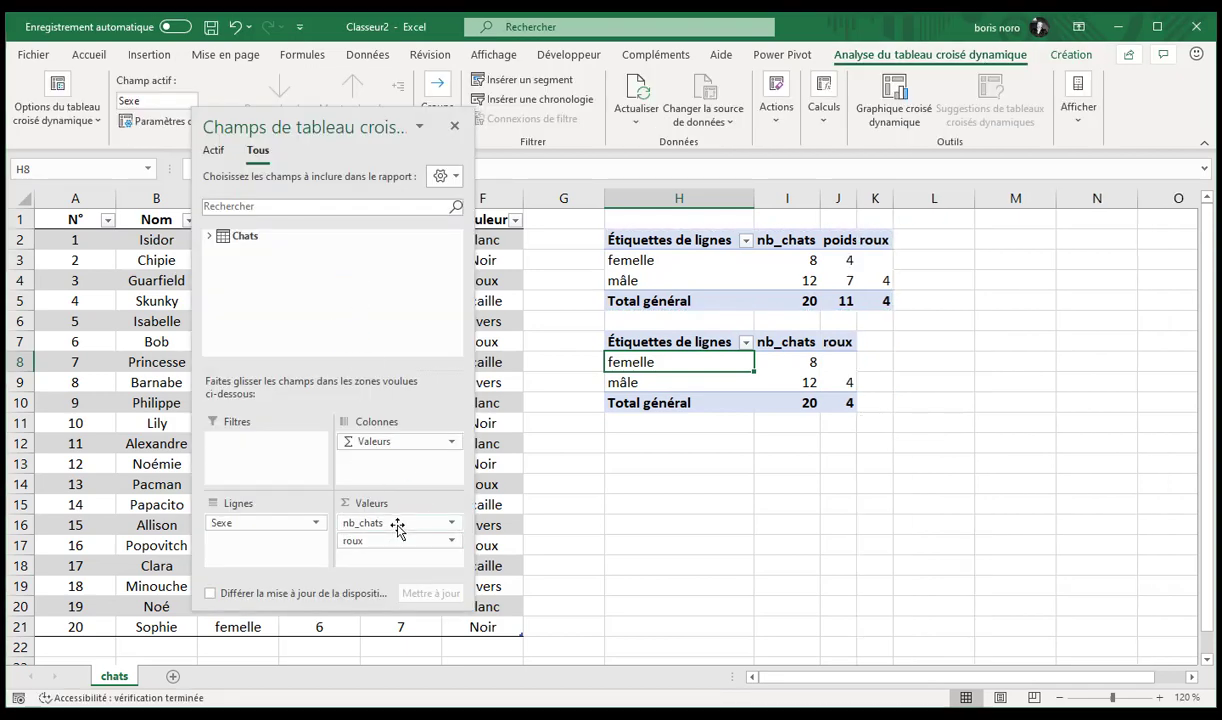
drag(395, 522, 343, 314)
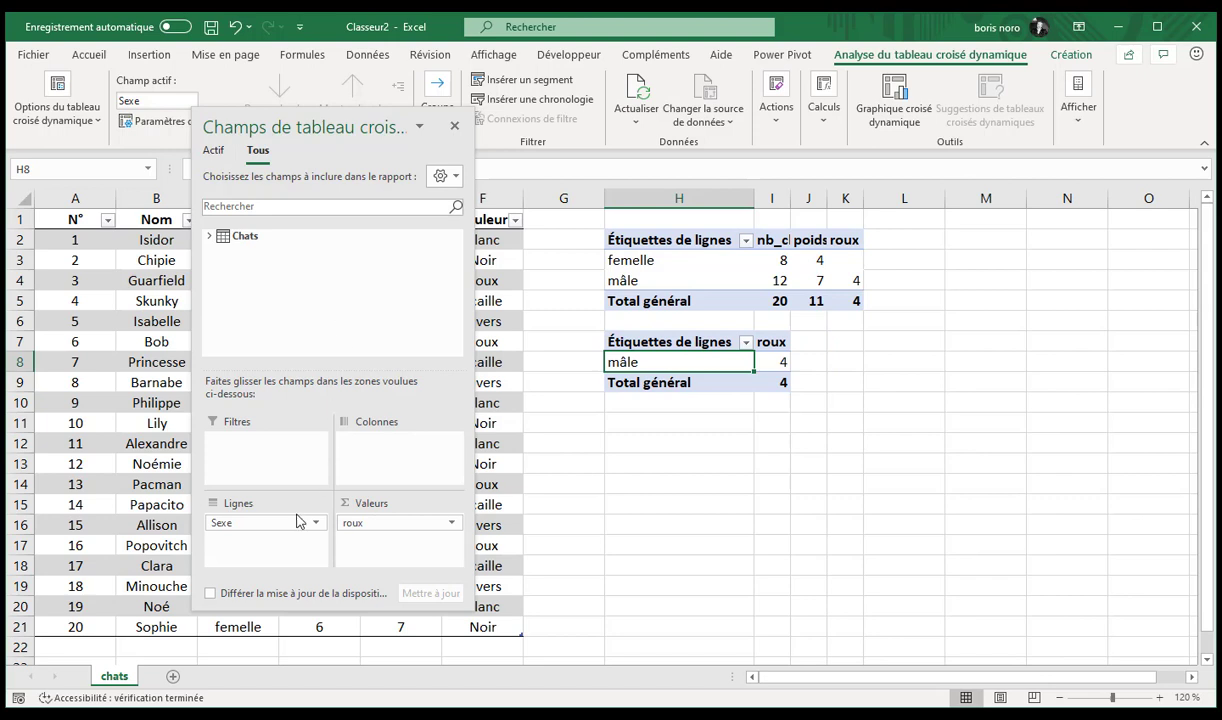
drag(303, 519, 312, 314)
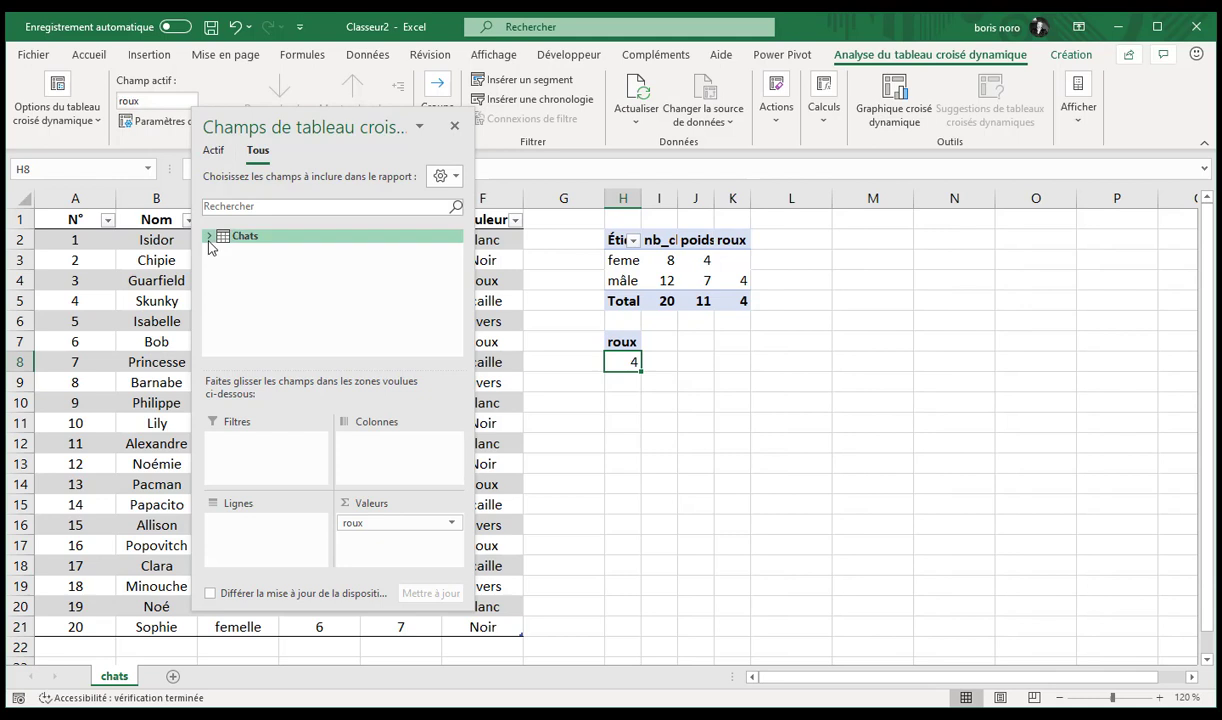
click(209, 238)
drag(451, 273, 456, 290)
click(238, 311)
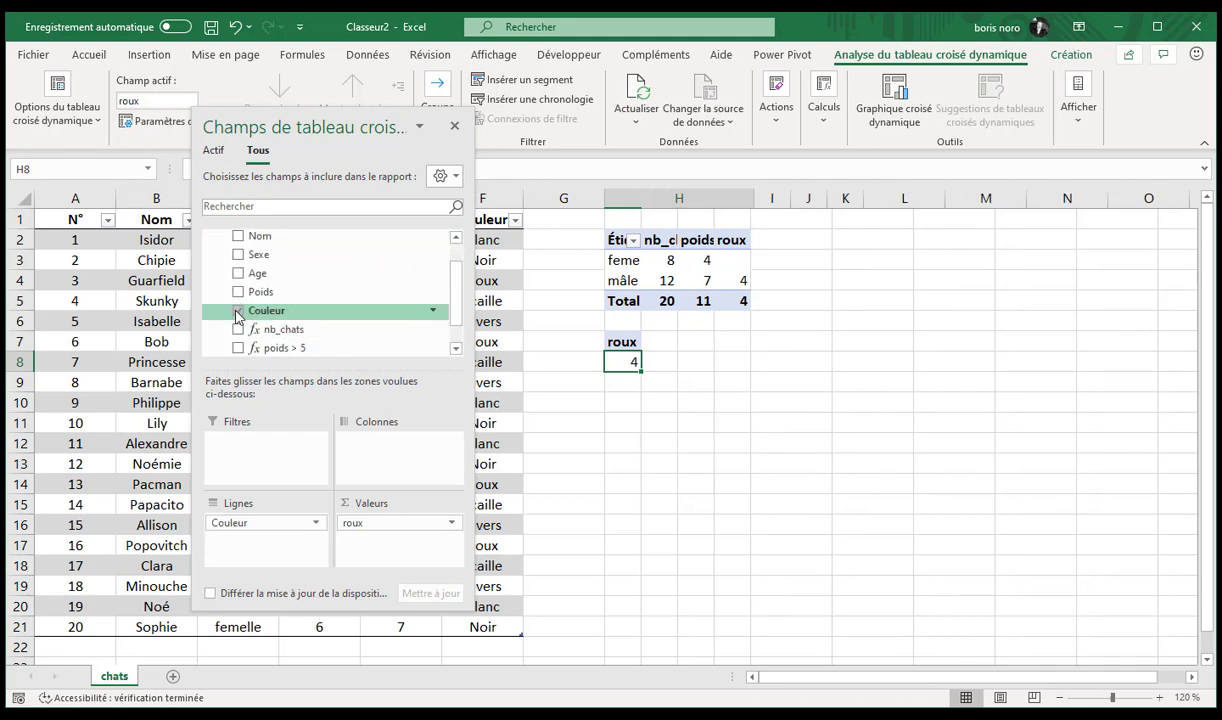
mouse_move(348, 120)
mouse_down()
mouse_move(1083, 118)
mouse_move(1039, 123)
mouse_up()
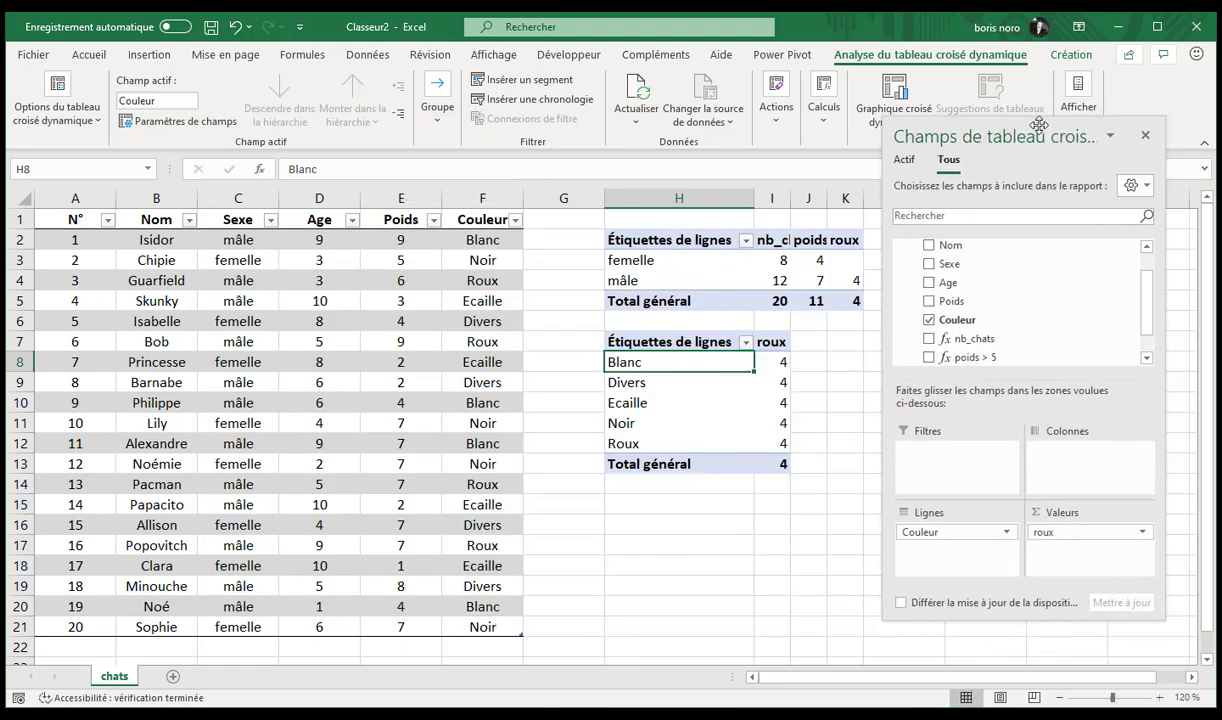
click(778, 363)
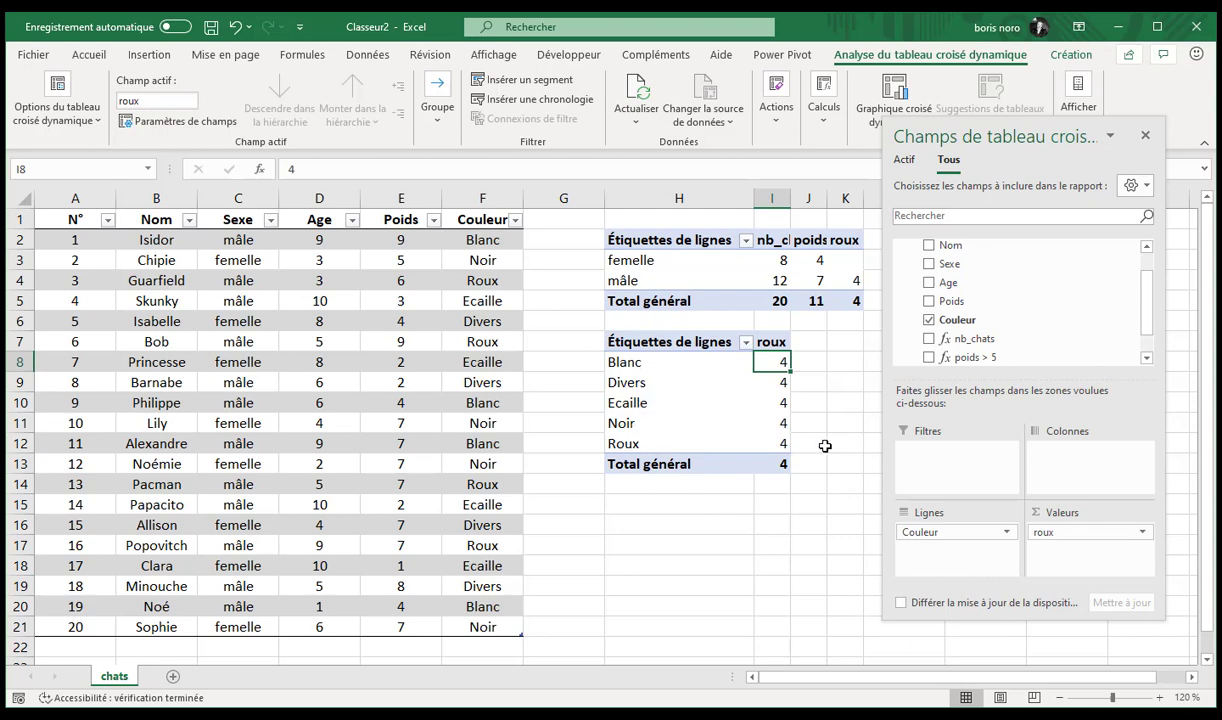
click(775, 382)
click(776, 403)
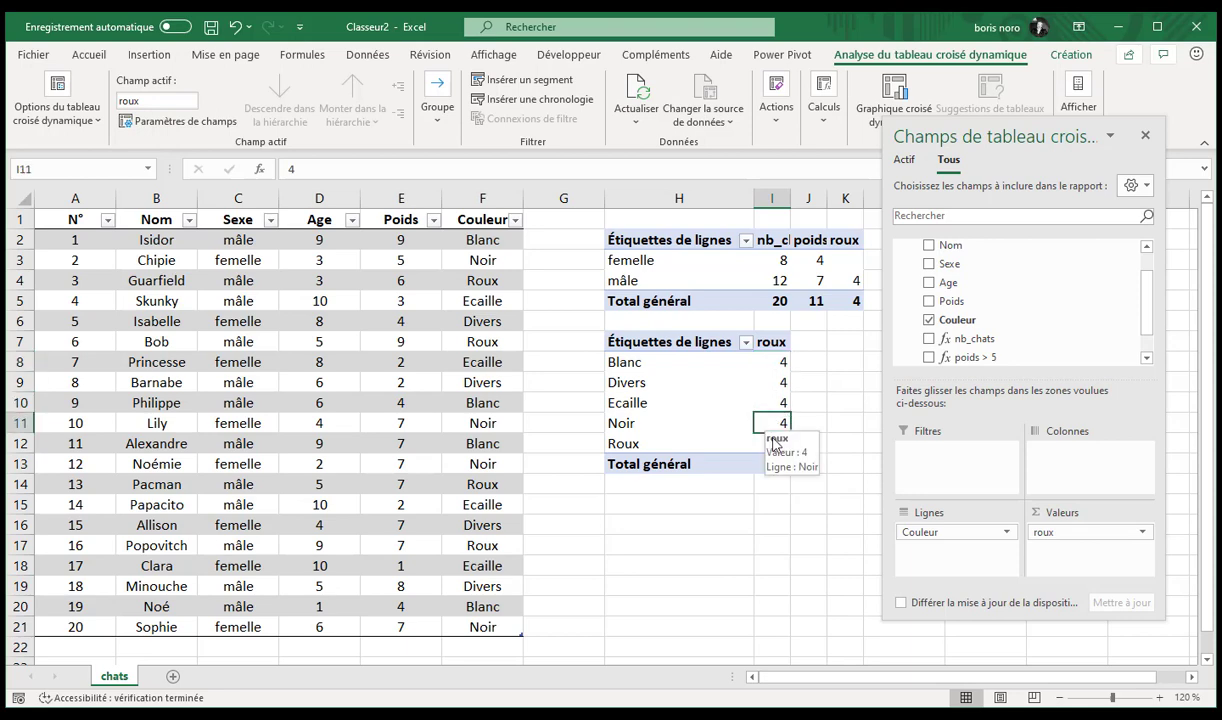
click(776, 423)
click(776, 443)
click(761, 512)
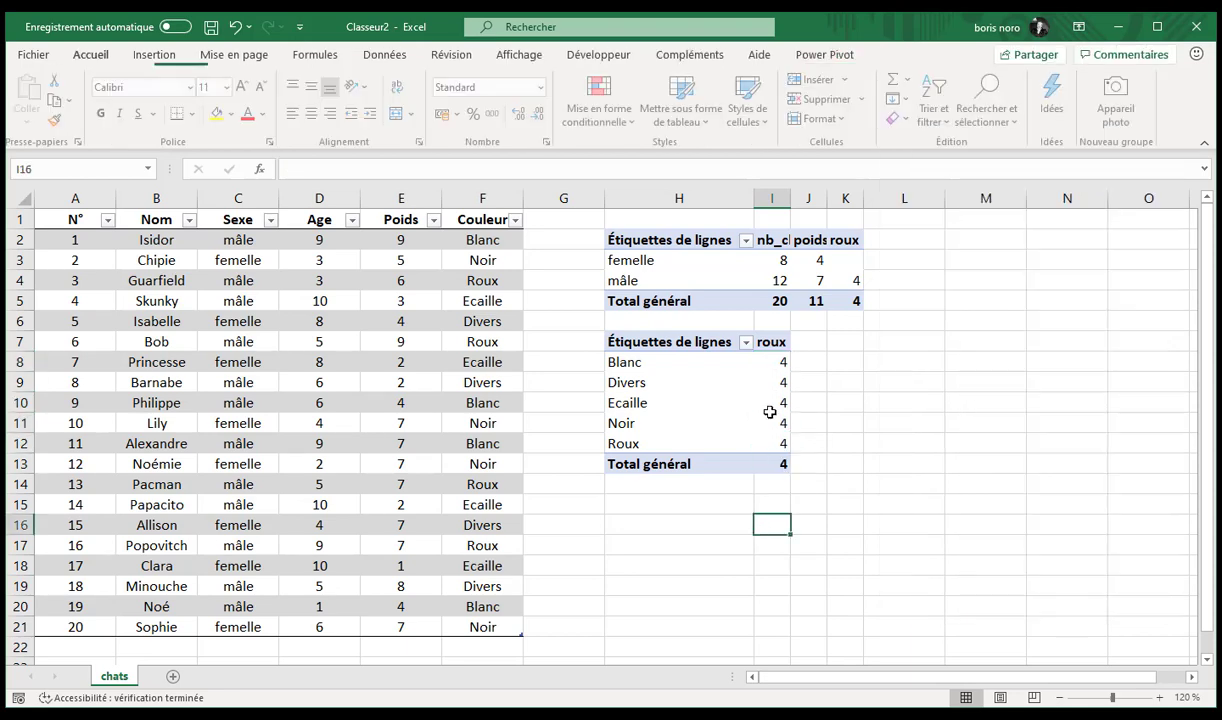
click(775, 362)
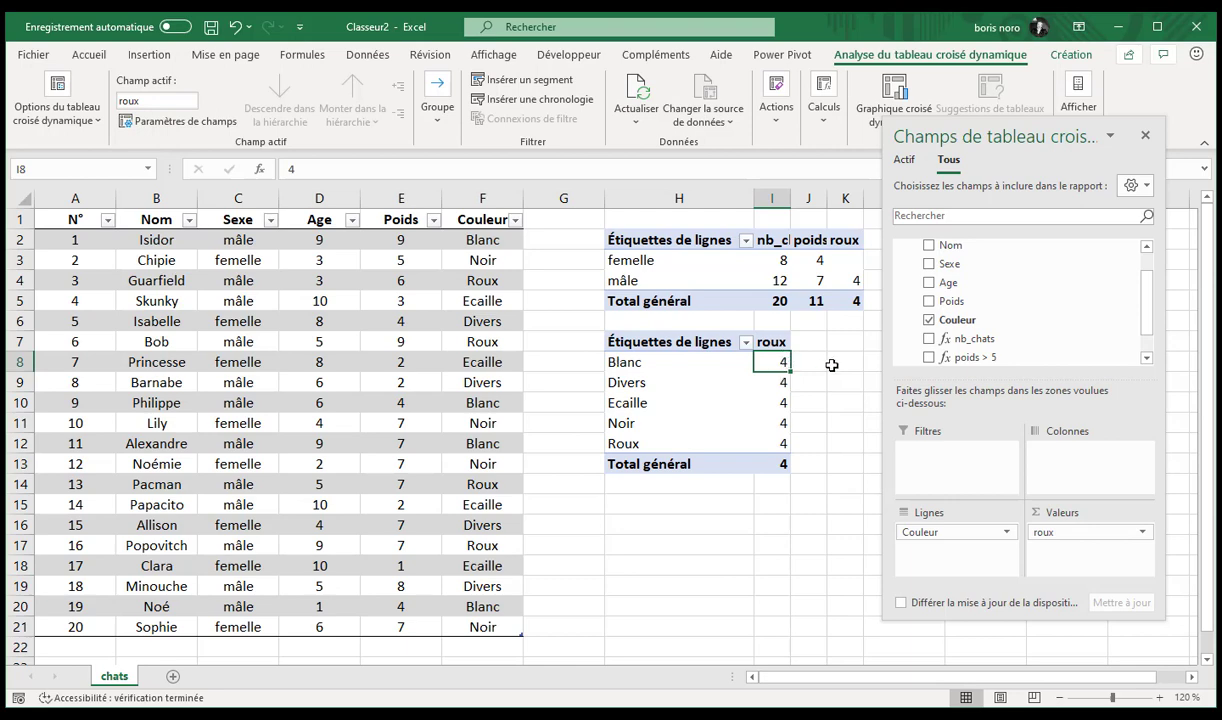
click(641, 346)
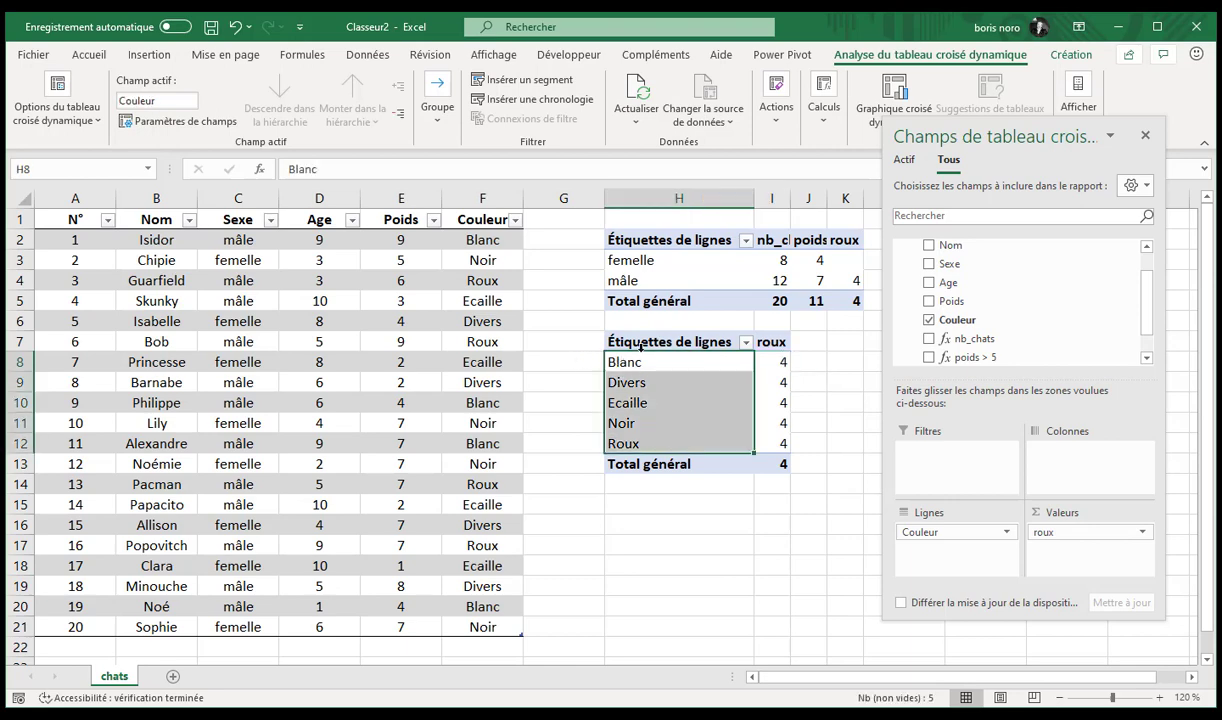
click(772, 362)
drag(770, 400, 772, 440)
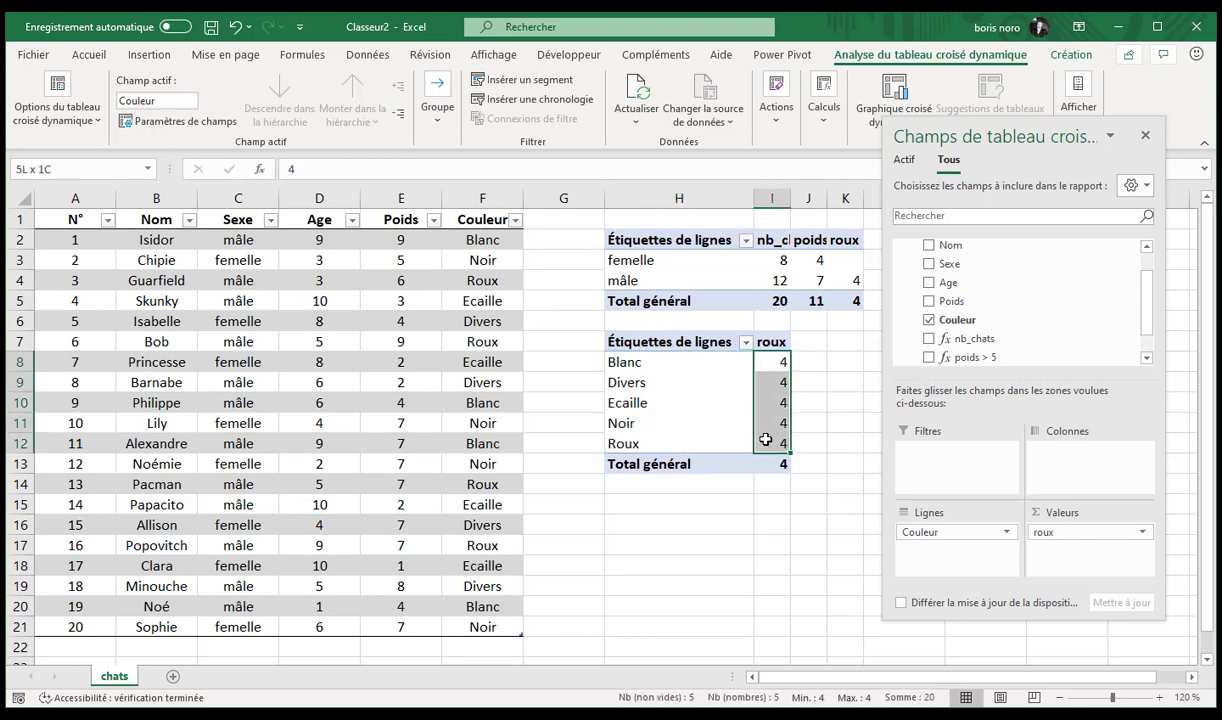
key(Up)
key(Left)
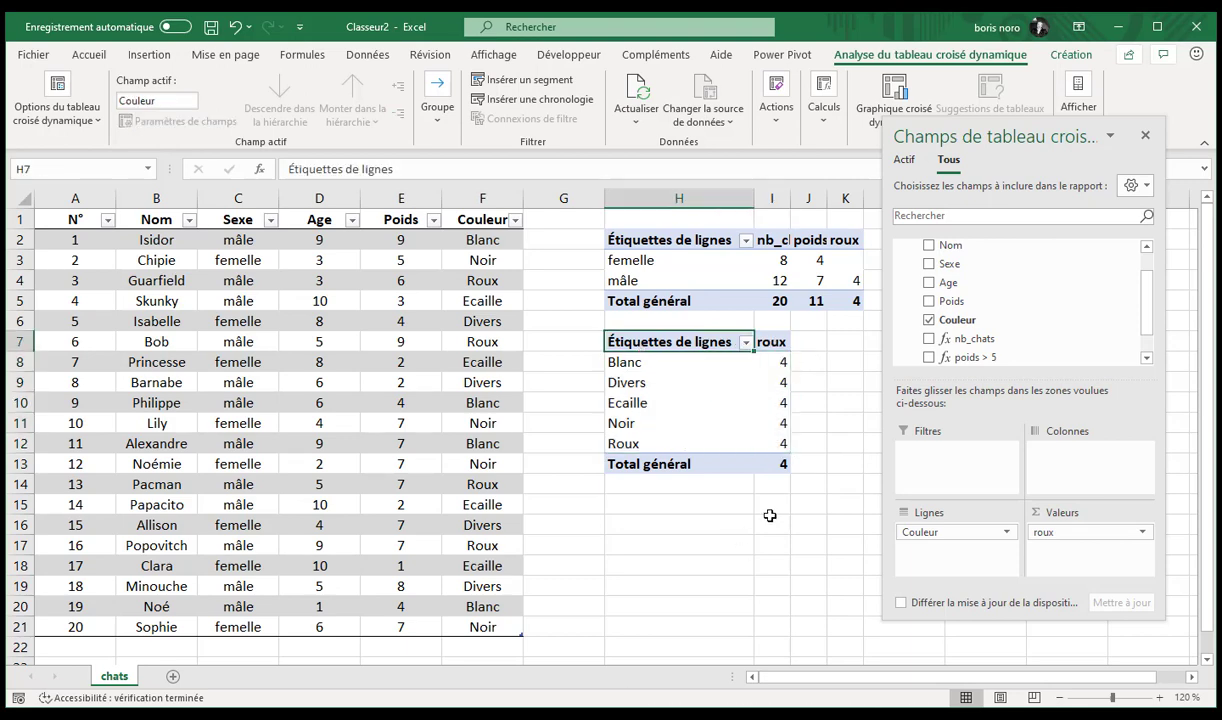